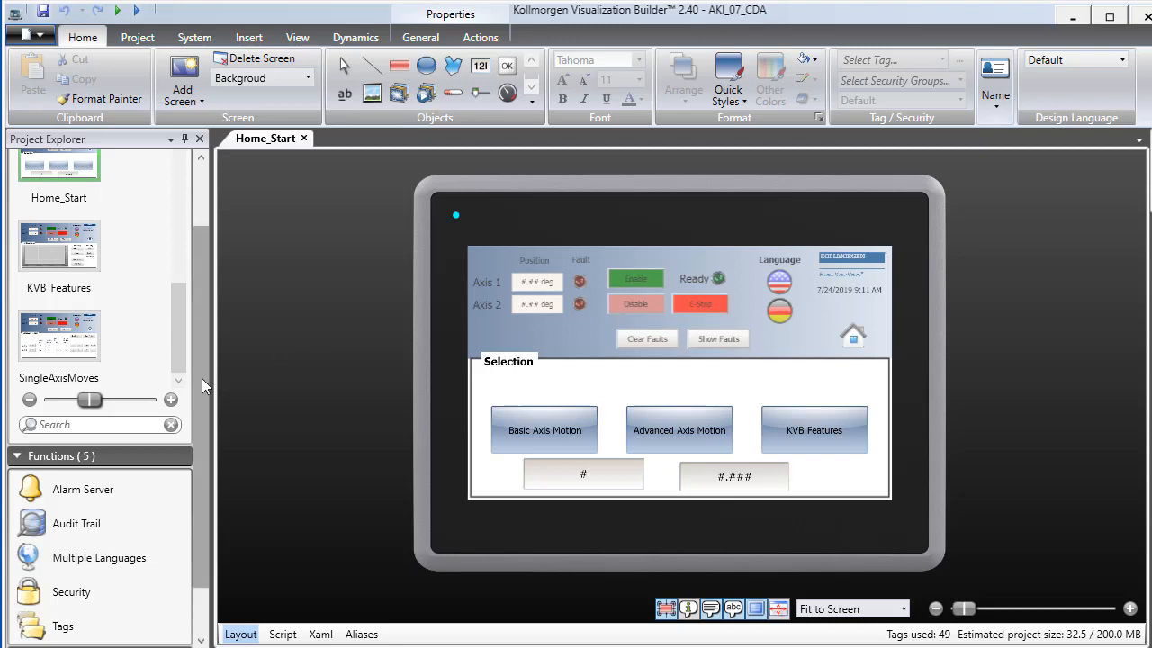
# Open the project's Tags function and show its list of controllers
pyautogui.scroll(-1, 201, 383)
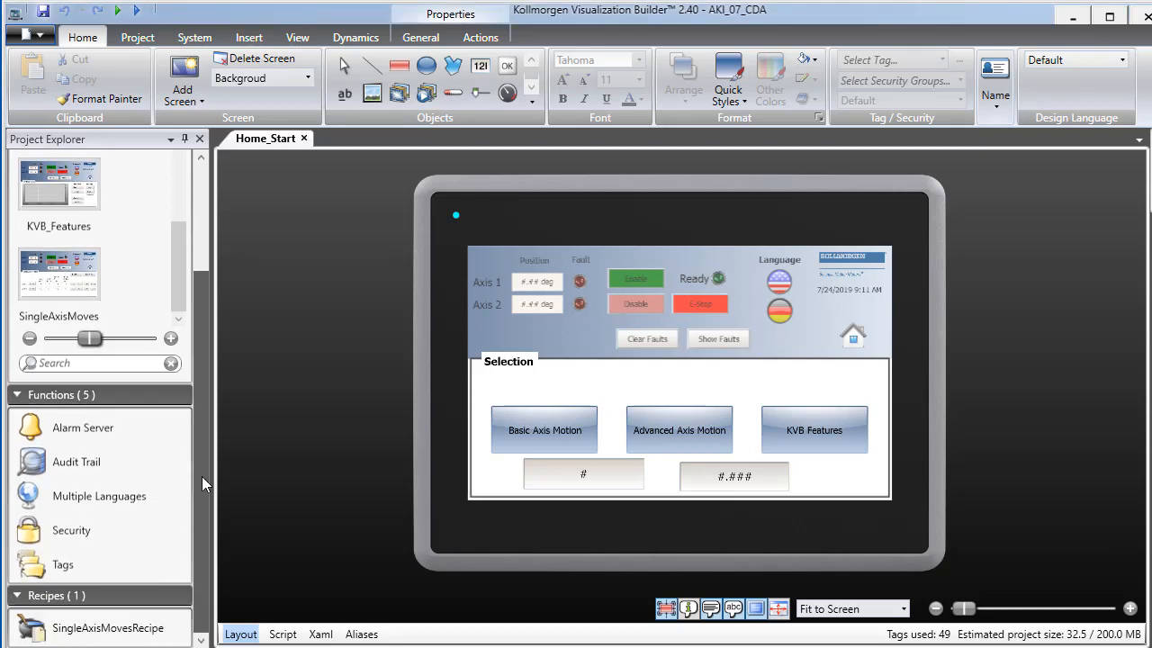
pyautogui.doubleClick(63, 556)
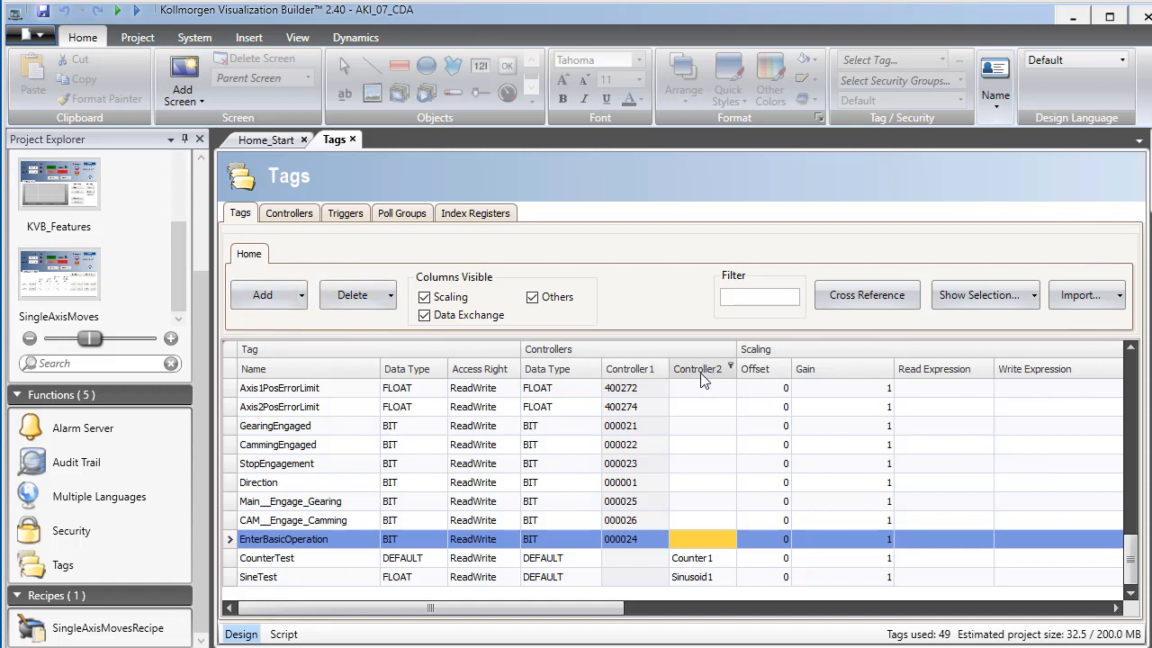
pyautogui.click(290, 214)
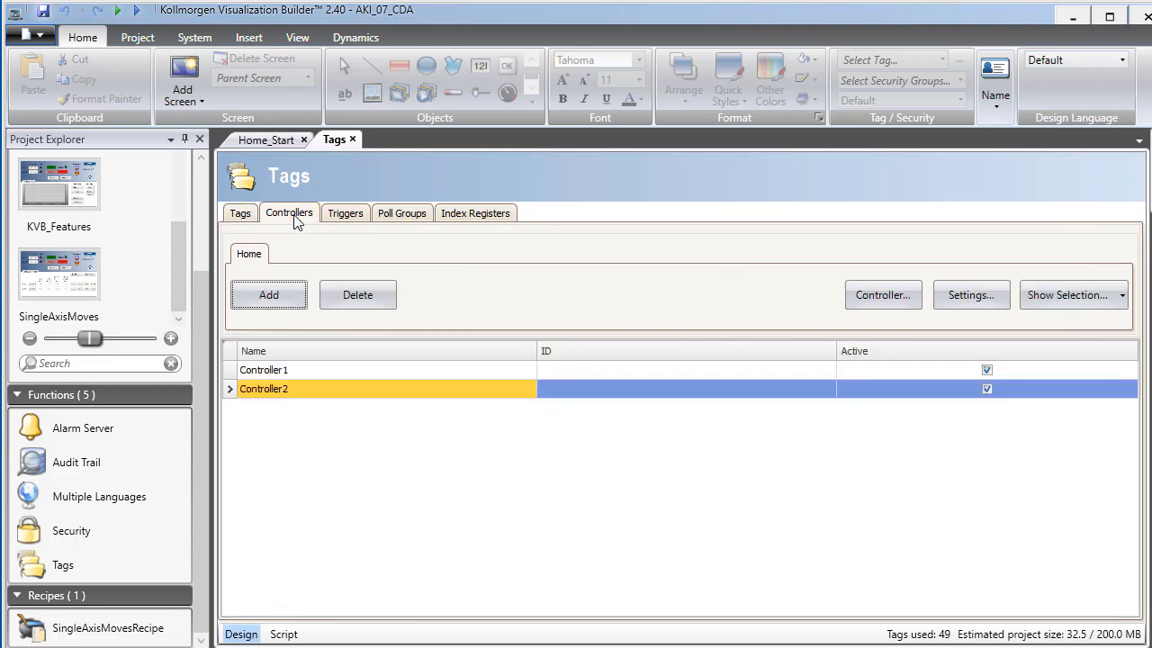
pyautogui.click(288, 298)
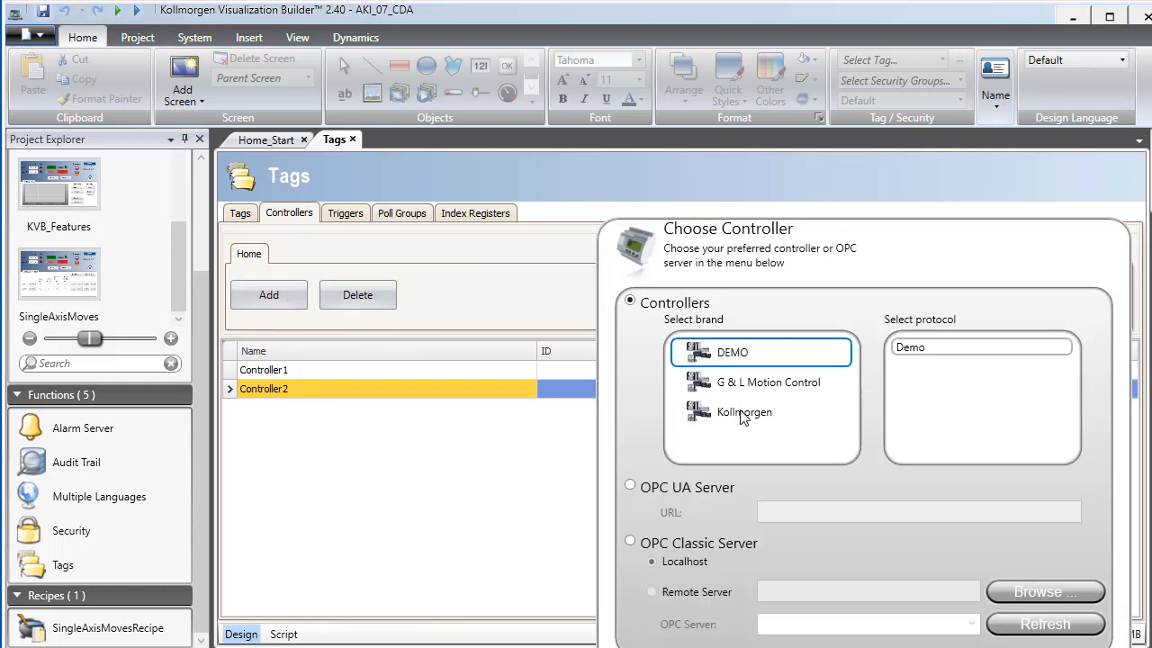
pyautogui.click(743, 416)
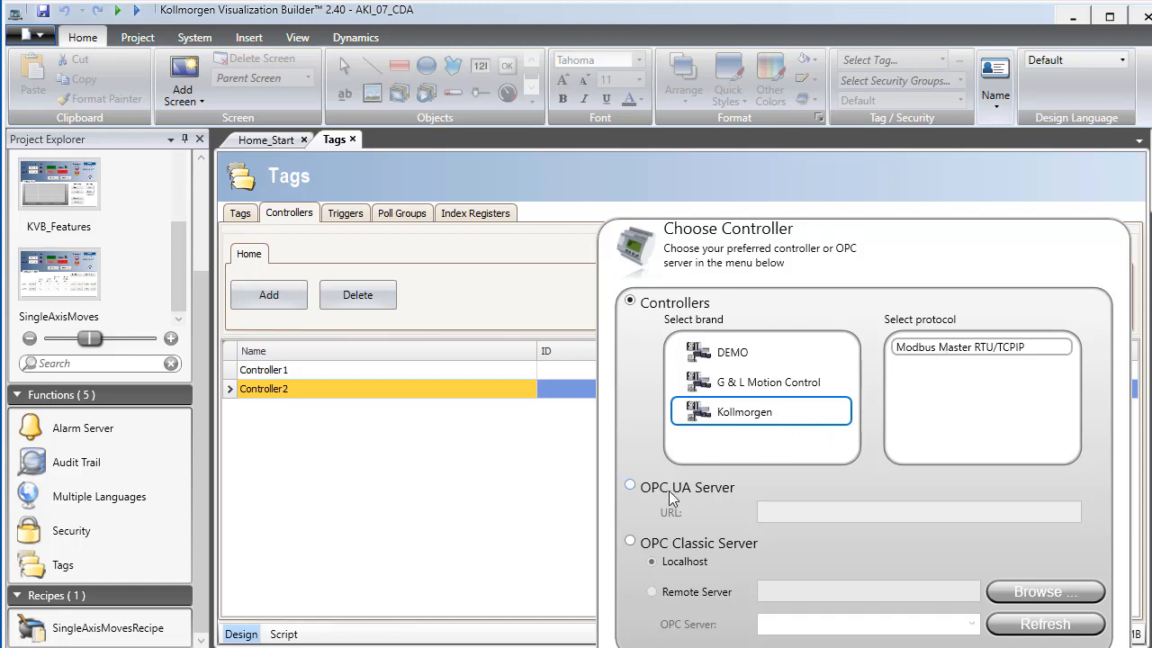
pyautogui.click(633, 487)
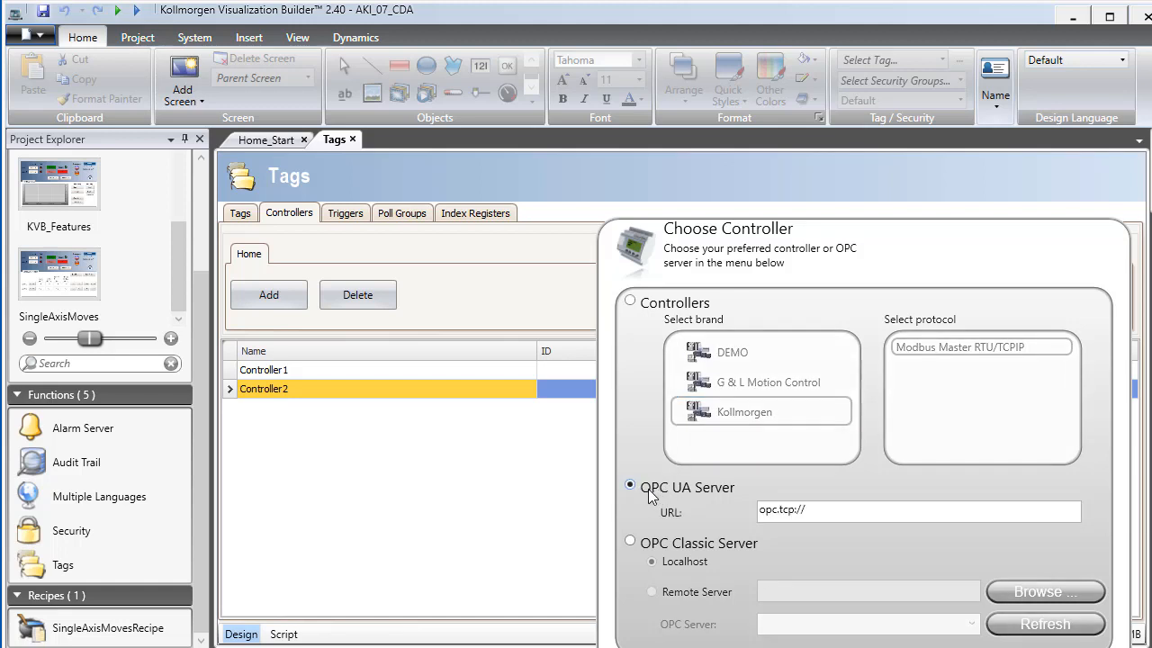
pyautogui.click(804, 507)
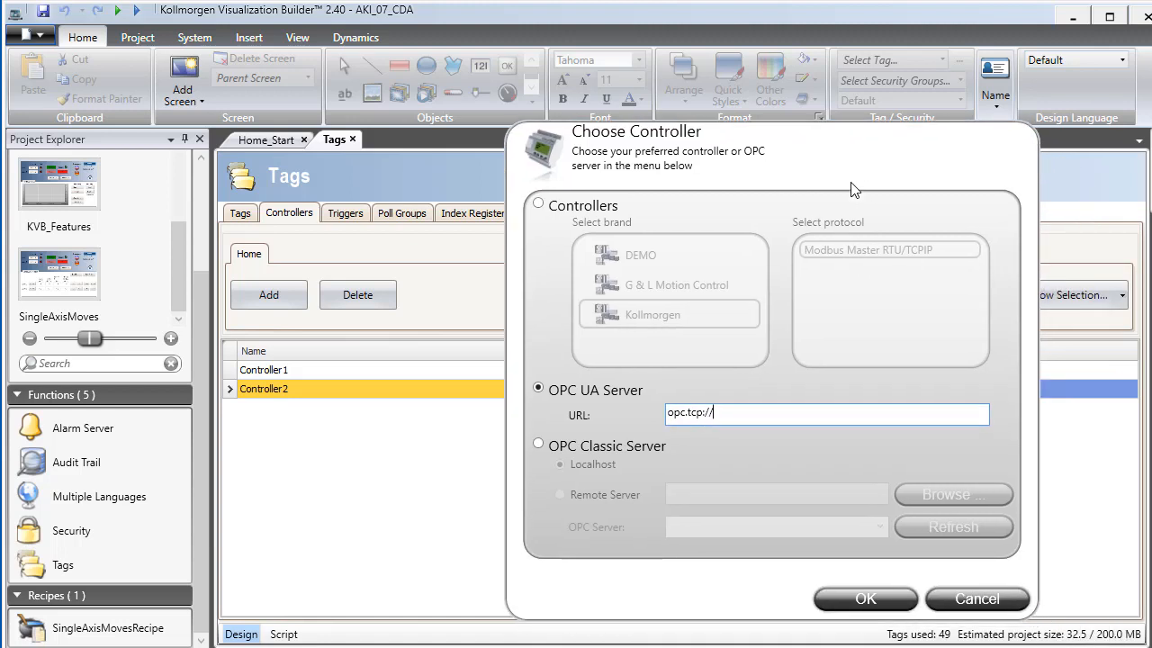
pyautogui.click(857, 601)
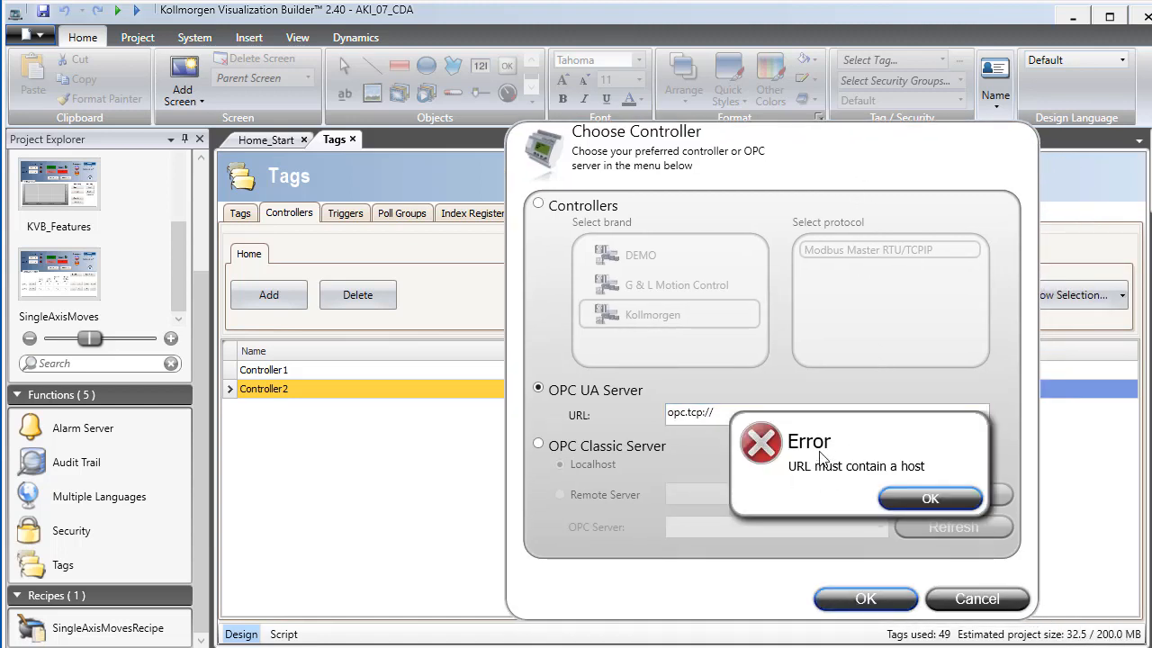
pyautogui.click(927, 498)
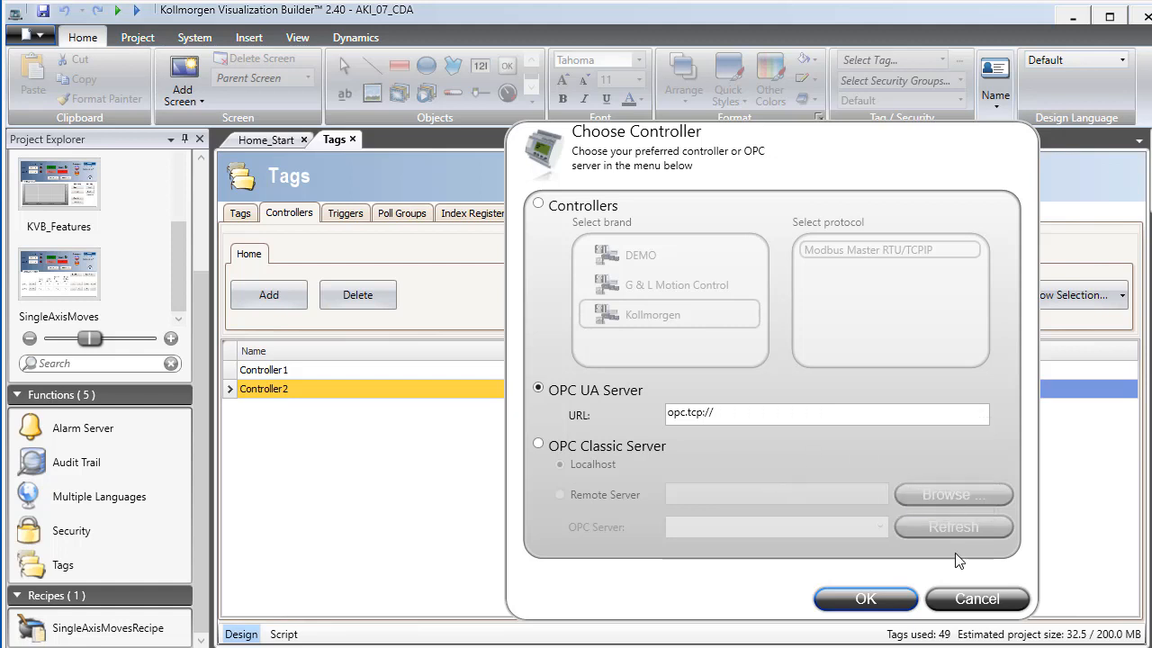
pyautogui.click(974, 598)
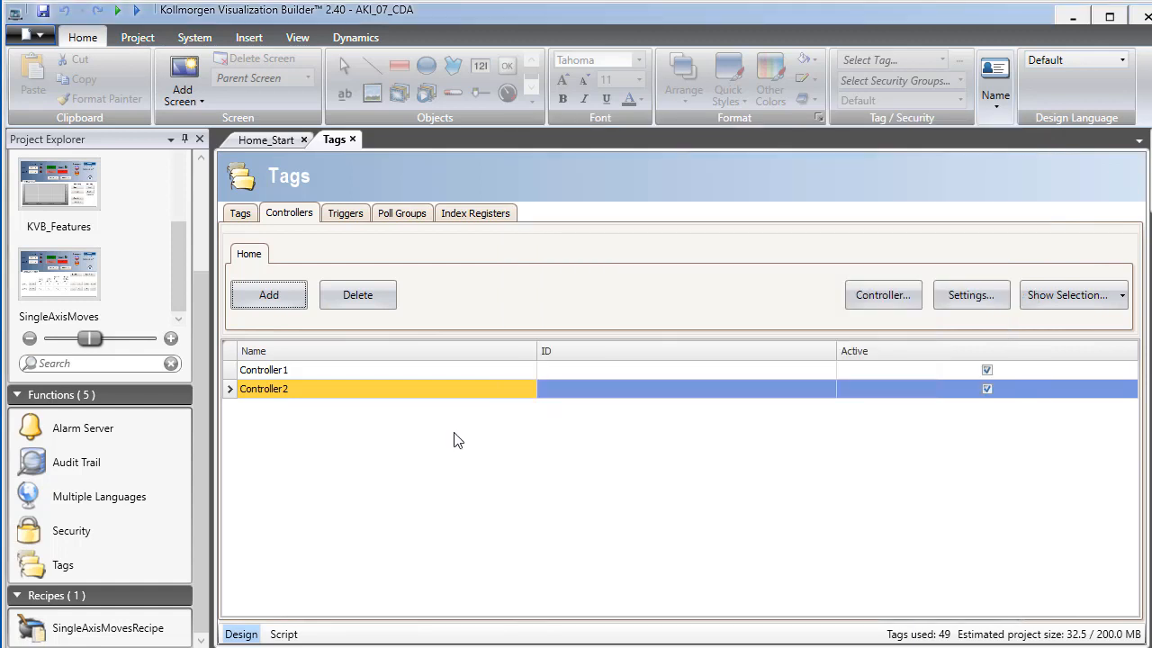
# Examine the controller selection of Controller2 and its OPC UA server URL, keeping the OPC UA Server choice
pyautogui.click(333, 384)
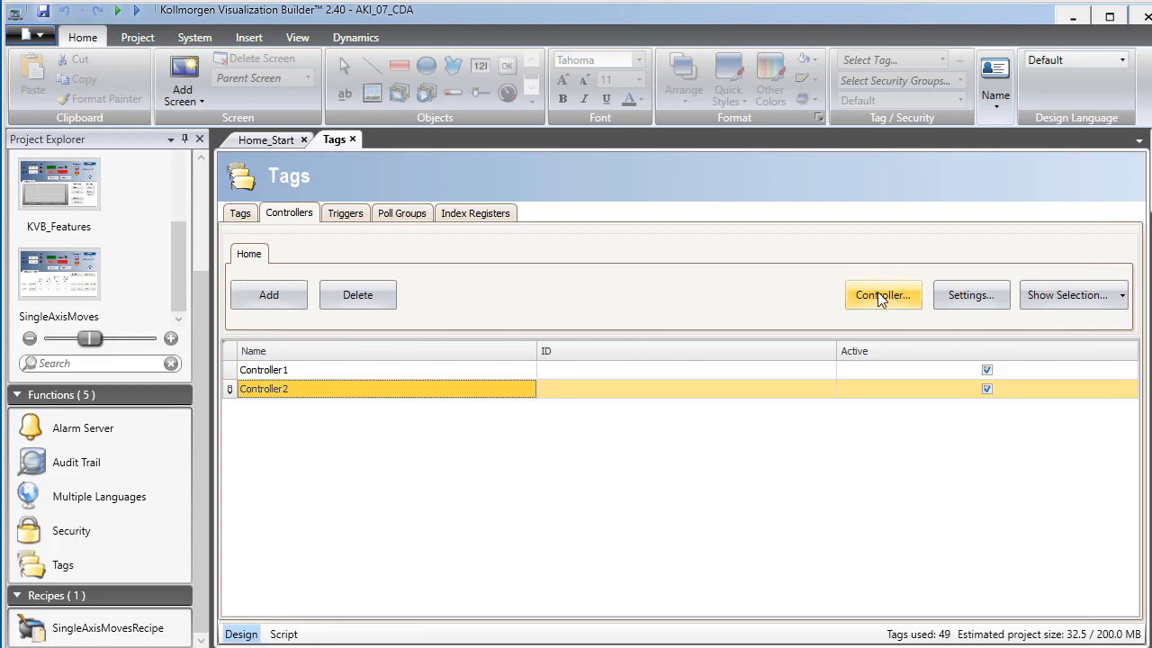
pyautogui.click(878, 294)
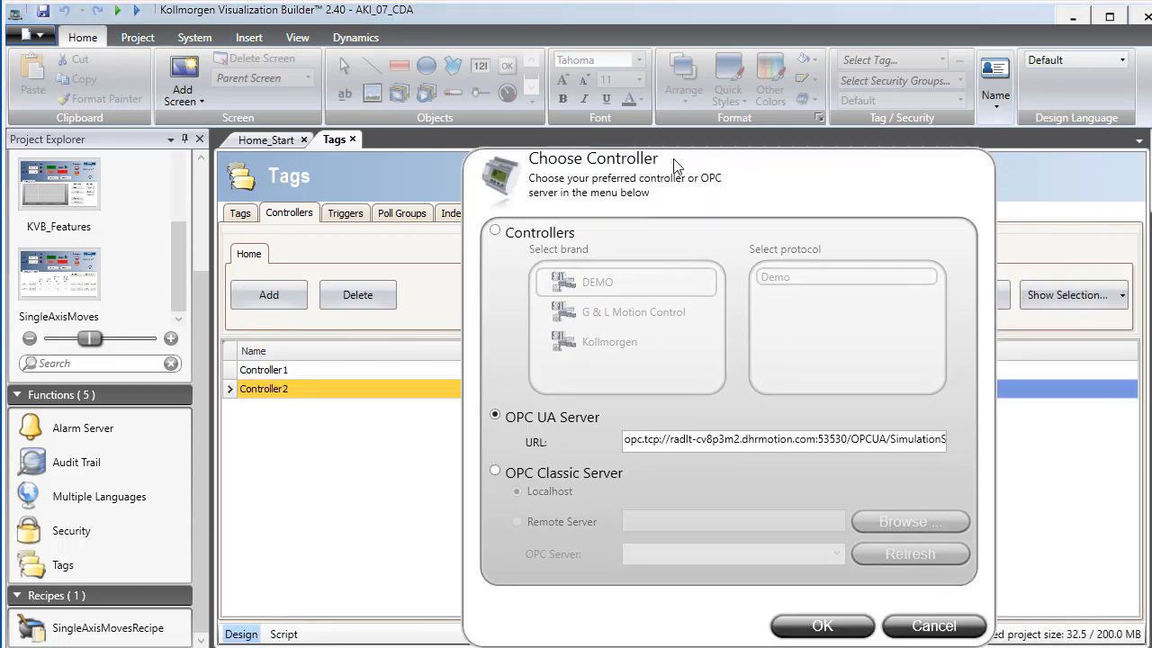
pyautogui.moveTo(675, 167); pyautogui.dragTo(648, 154)
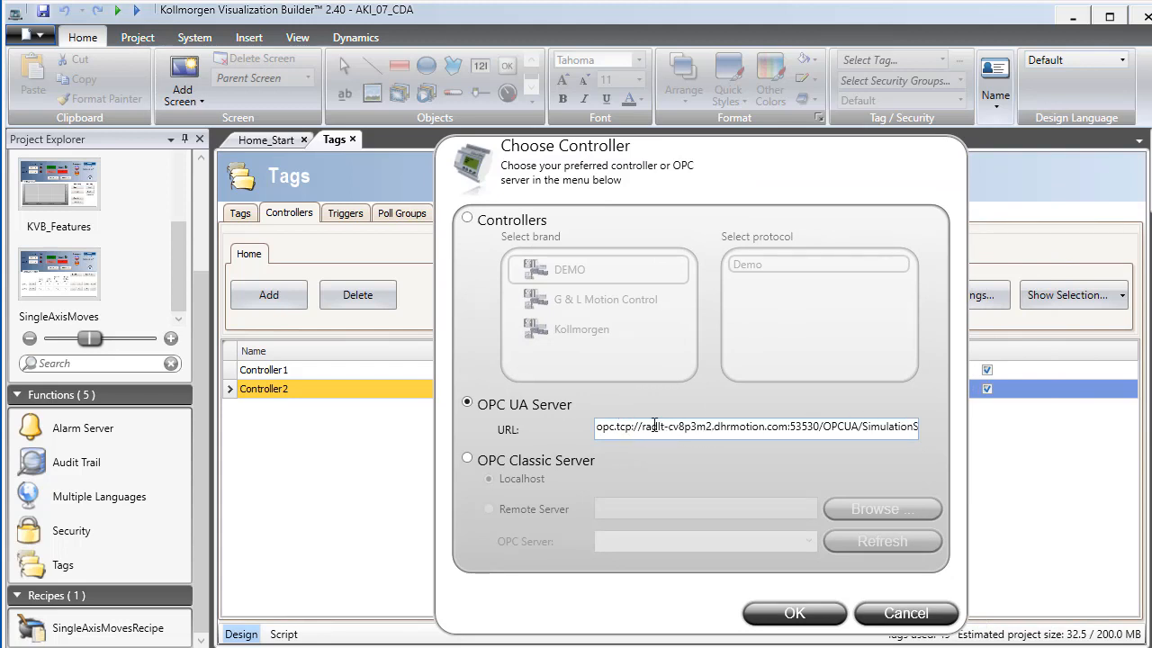
pyautogui.click(781, 612)
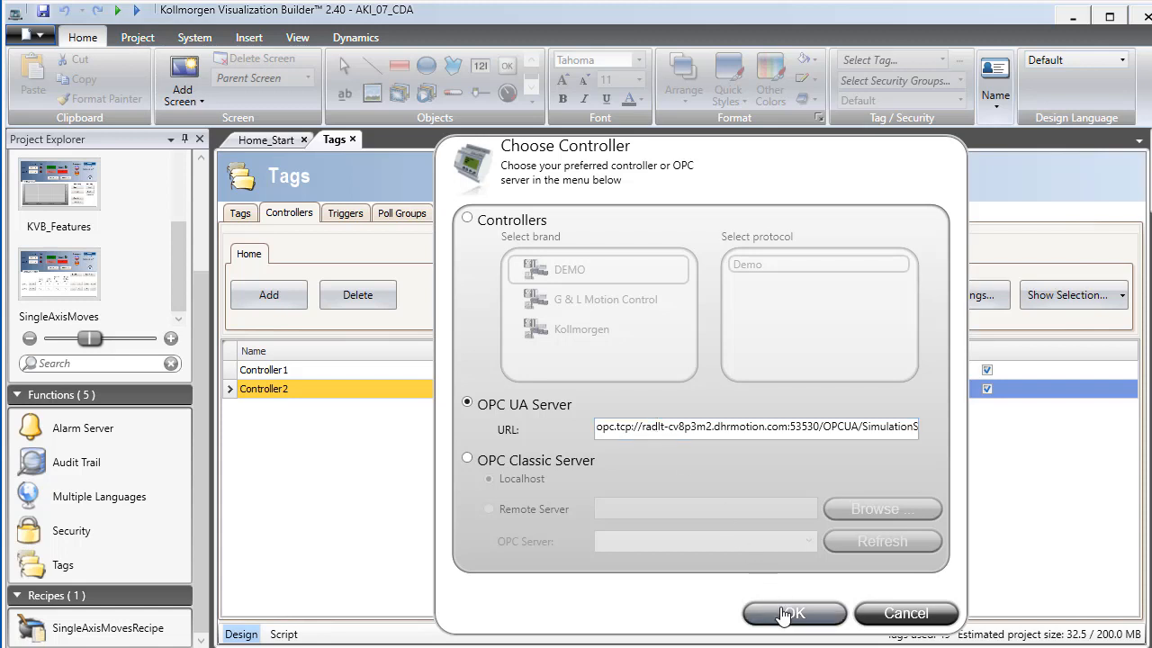
# Review Controller2's OPC UA client settings, including authentication, namespaces, default namespace and subscriptions, and accept them
pyautogui.click(477, 389)
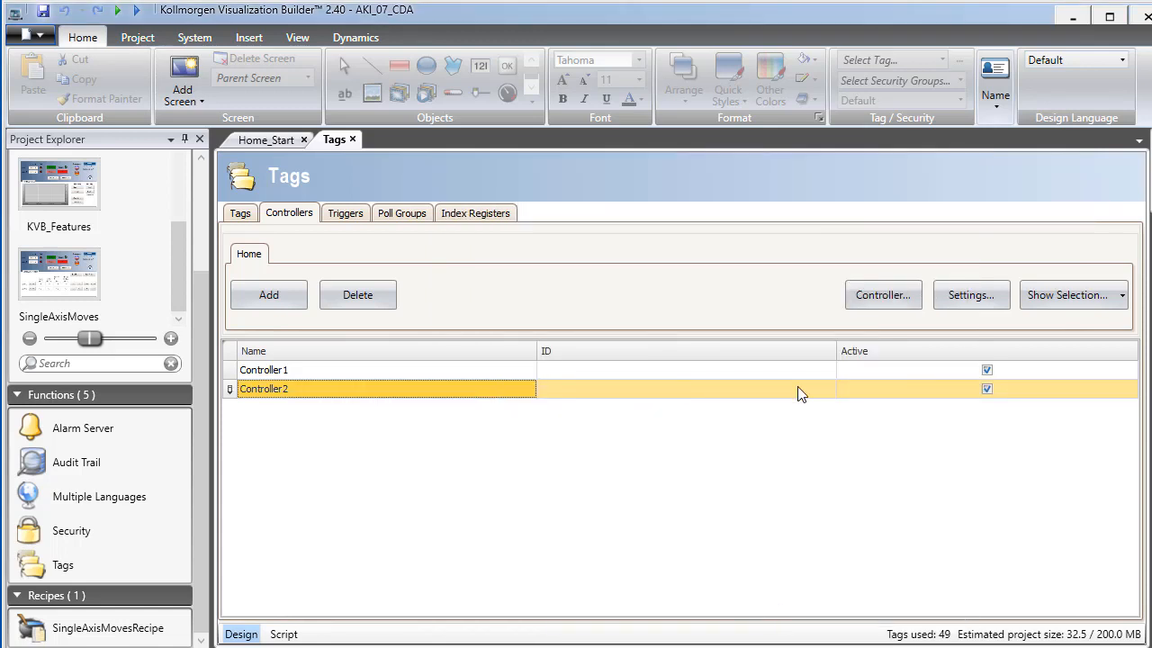
pyautogui.click(961, 299)
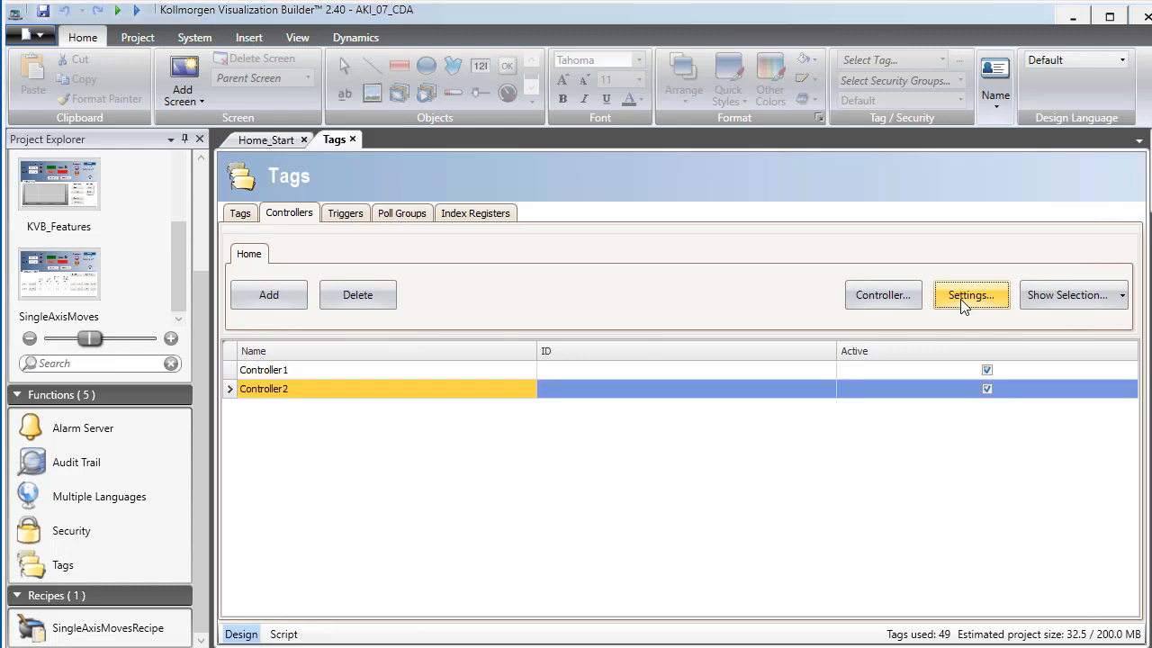
pyautogui.moveTo(795, 211); pyautogui.dragTo(594, 110)
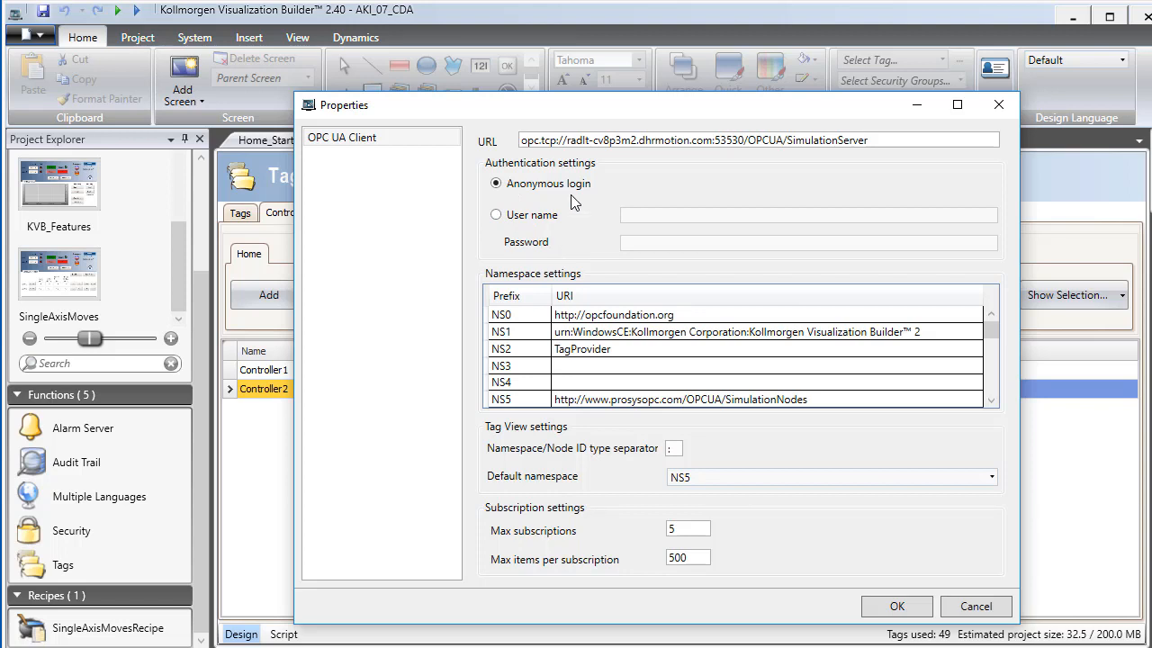
pyautogui.click(894, 606)
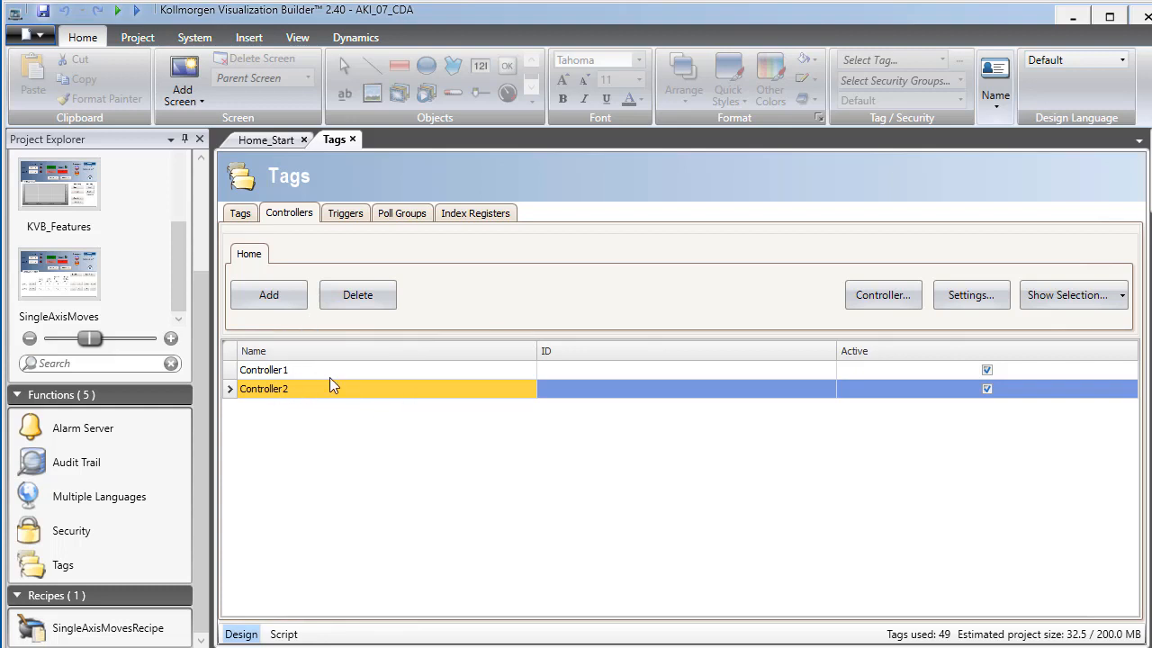
# Inspect the Controller2 addresses assigned to the CounterTest and SineTest tags in the tag list
pyautogui.click(243, 214)
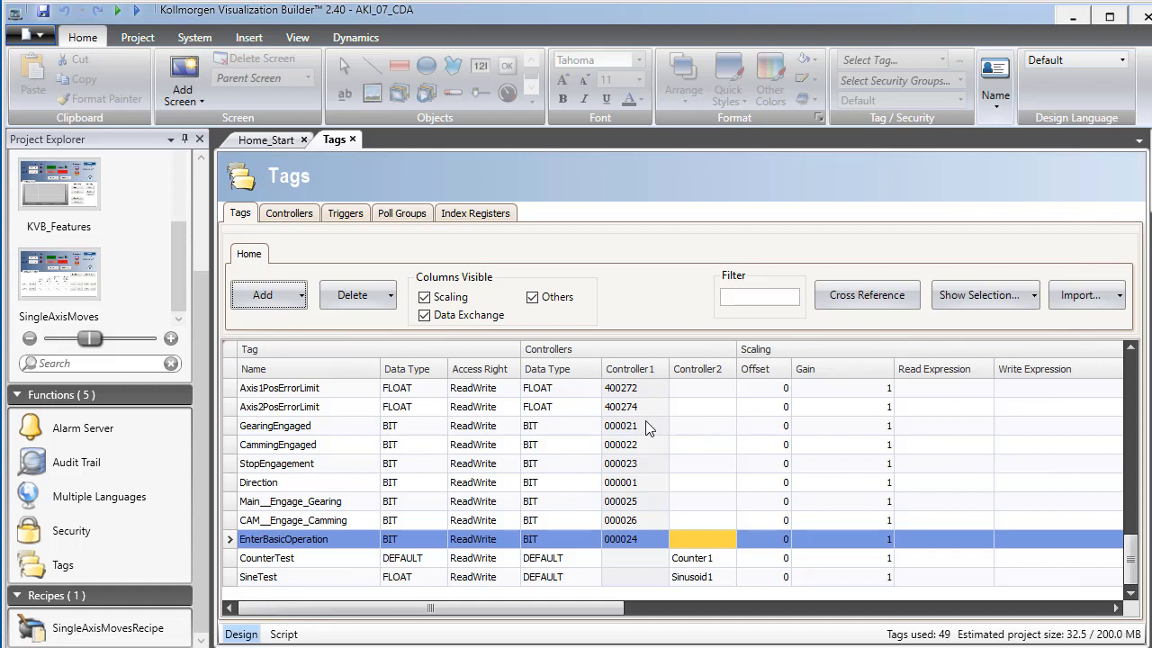
pyautogui.click(677, 559)
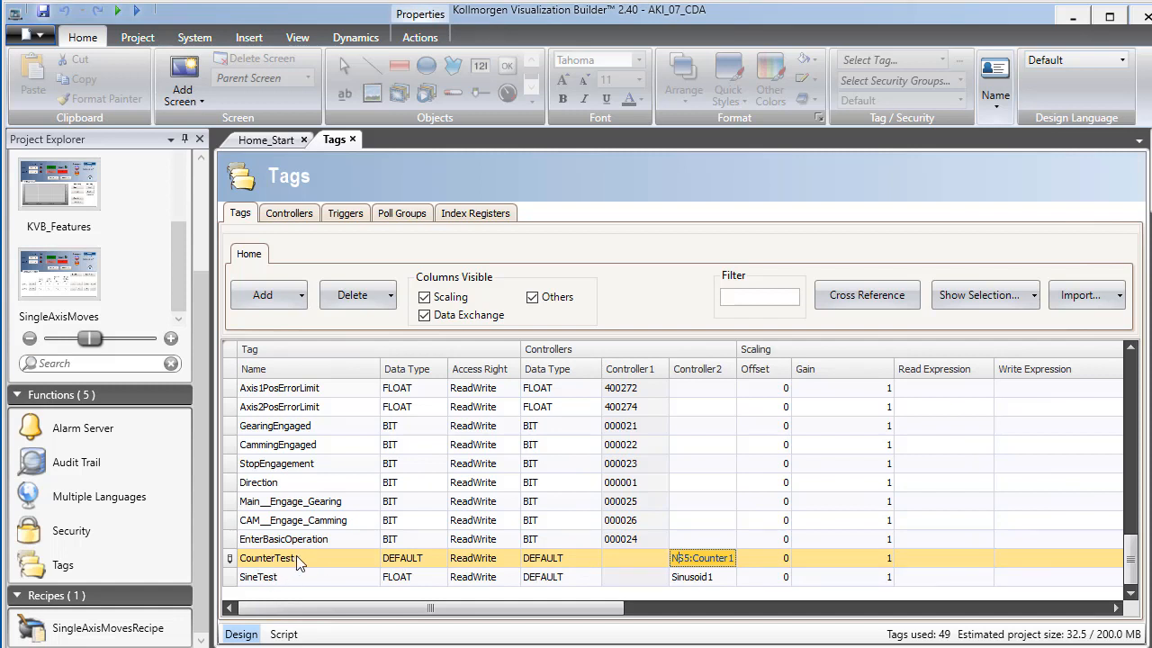
pyautogui.click(323, 576)
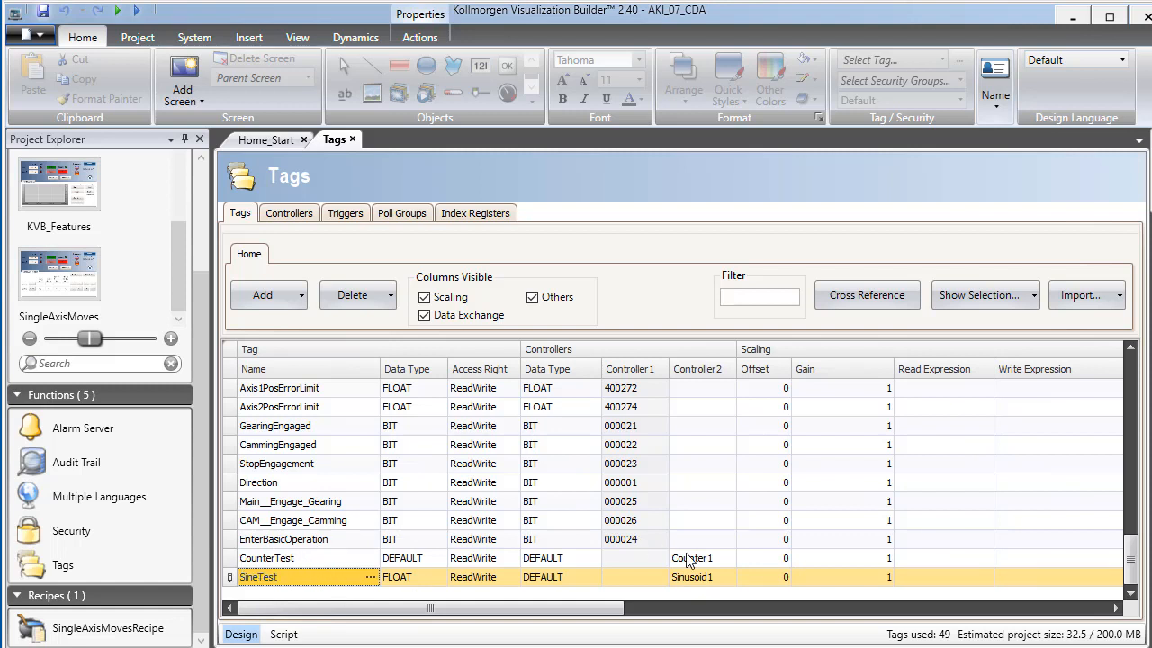
pyautogui.click(716, 561)
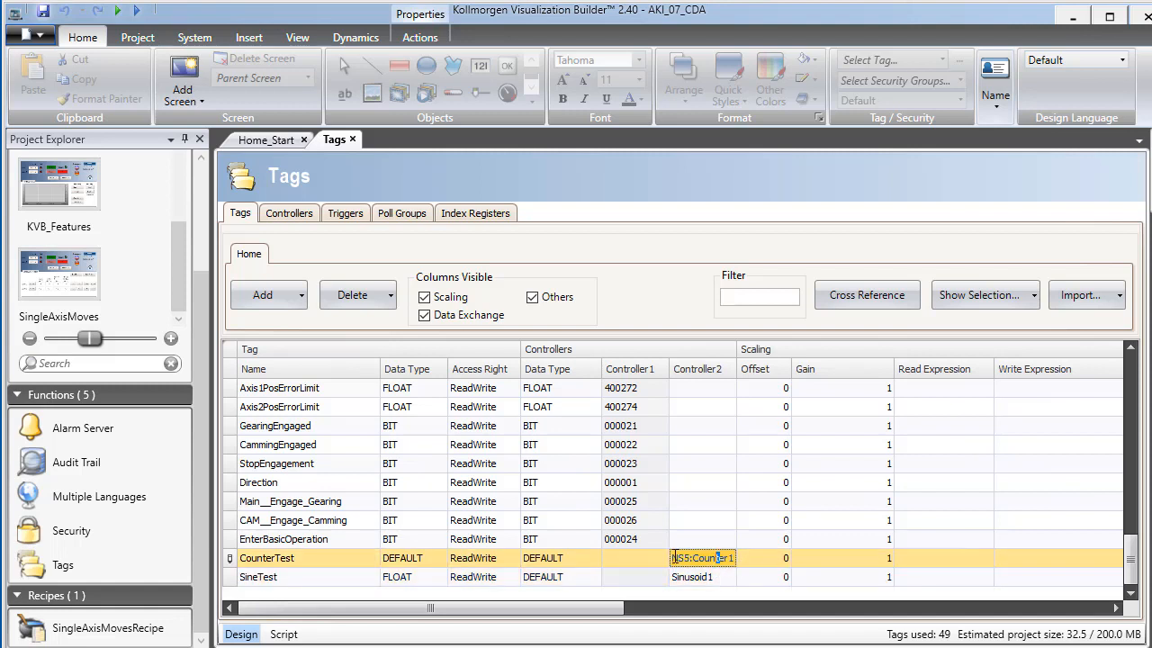
pyautogui.click(723, 578)
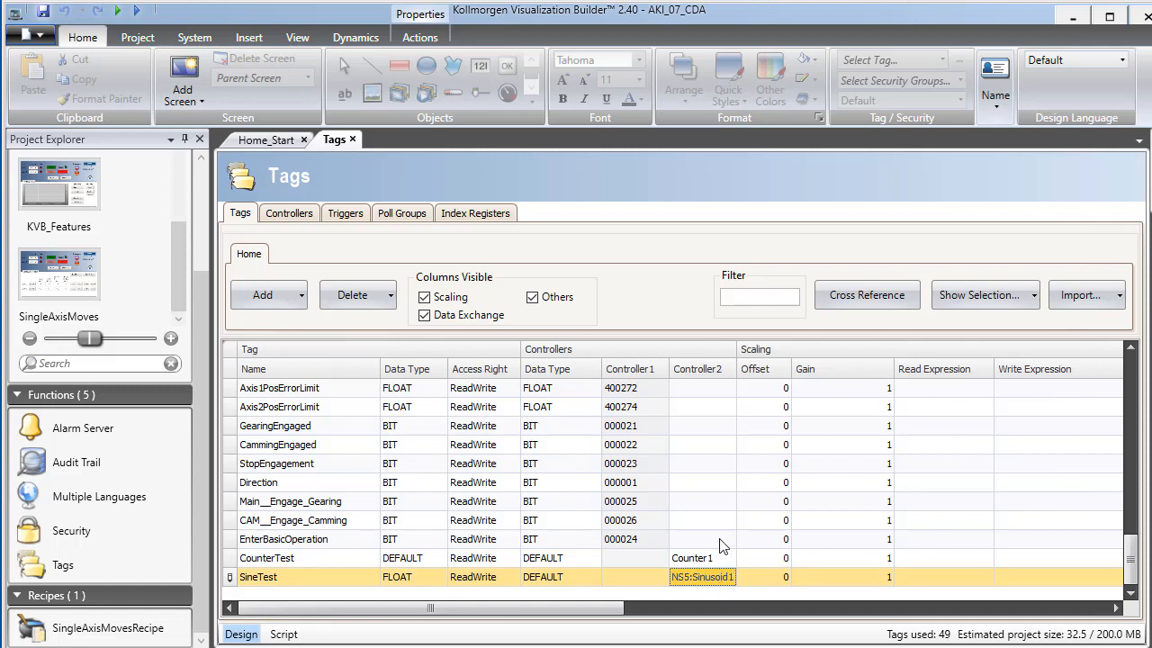
pyautogui.click(660, 557)
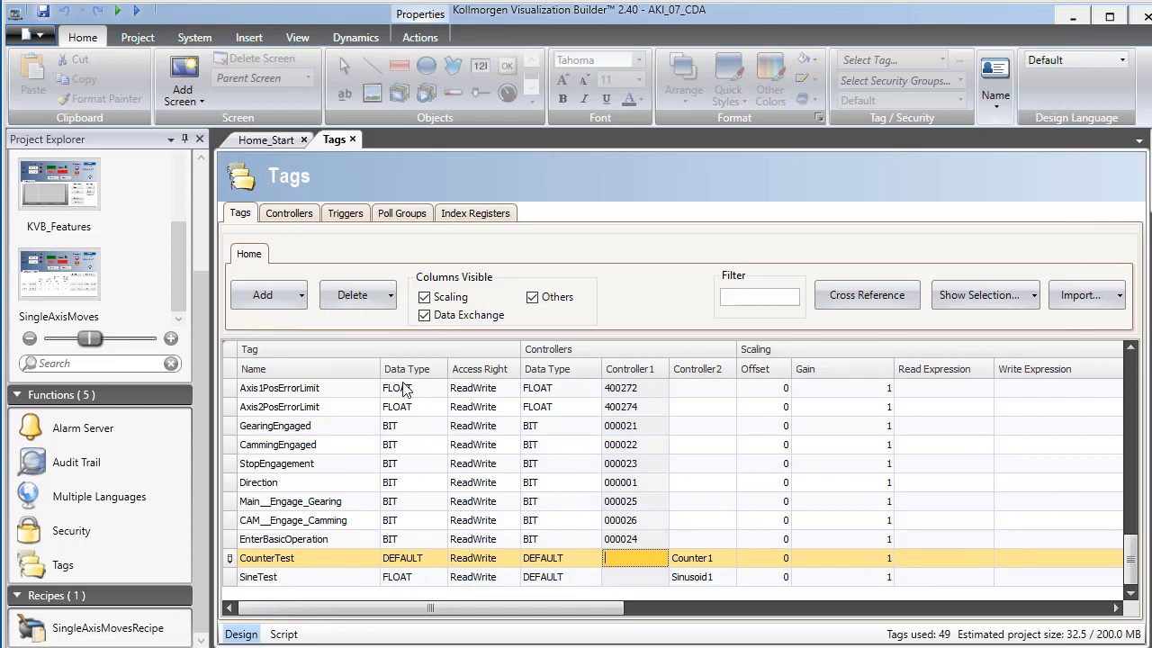
# Check which tags the two numeric displays under the selection buttons on the Home_Start screen are connected to
pyautogui.click(262, 140)
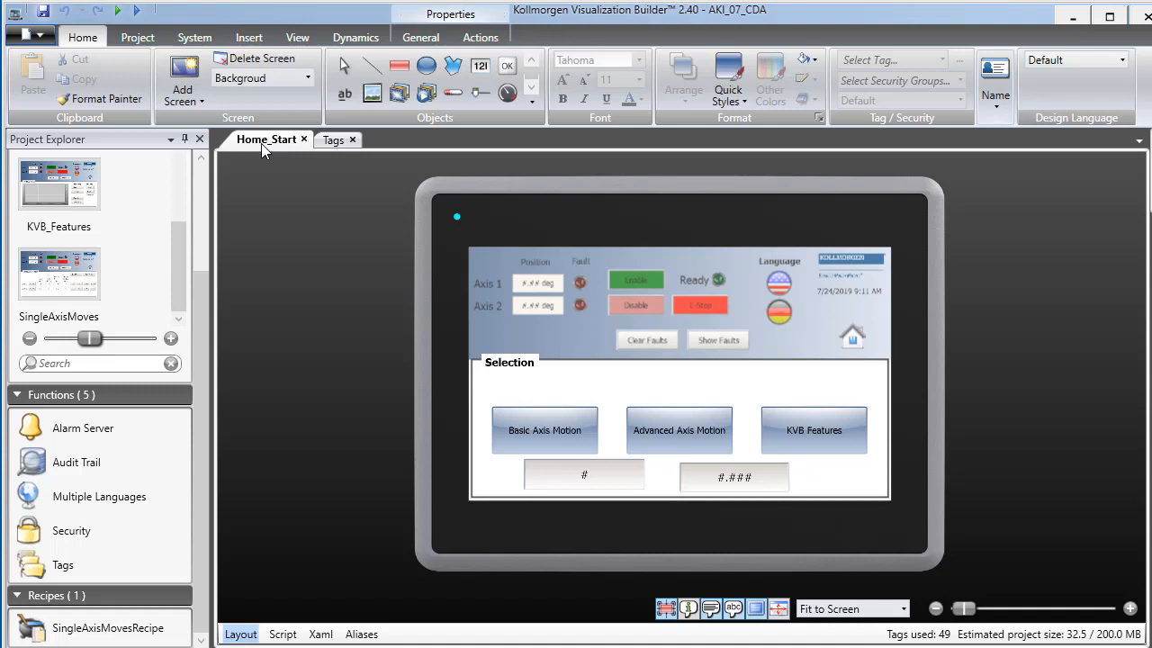
pyautogui.click(559, 477)
pyautogui.click(680, 479)
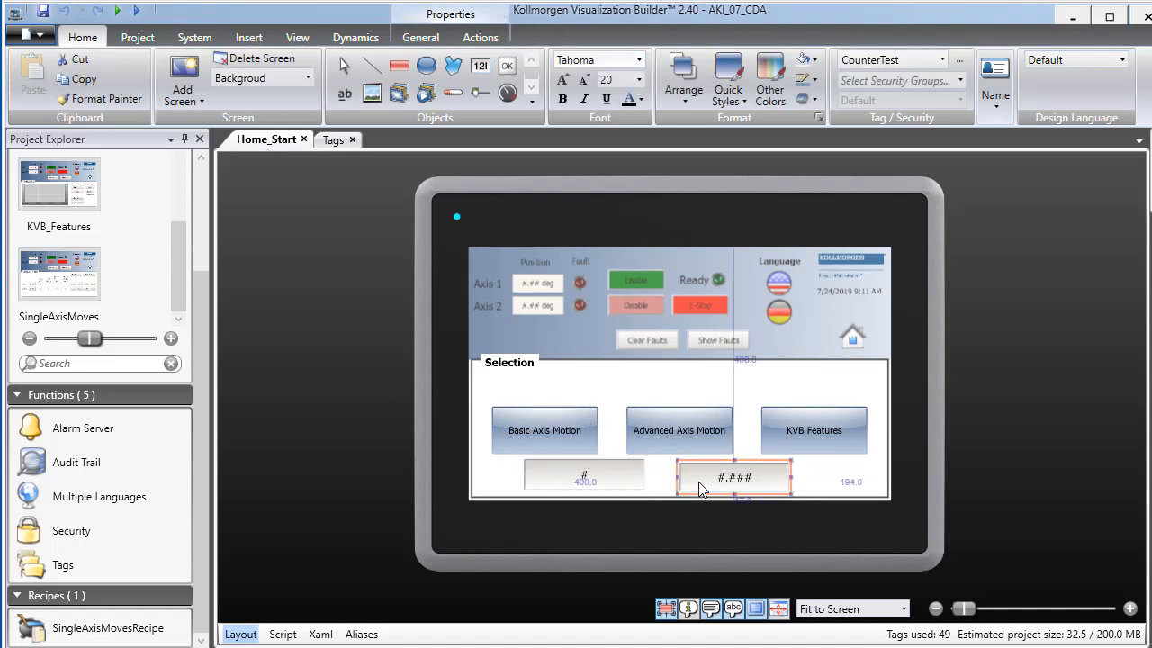
pyautogui.click(618, 484)
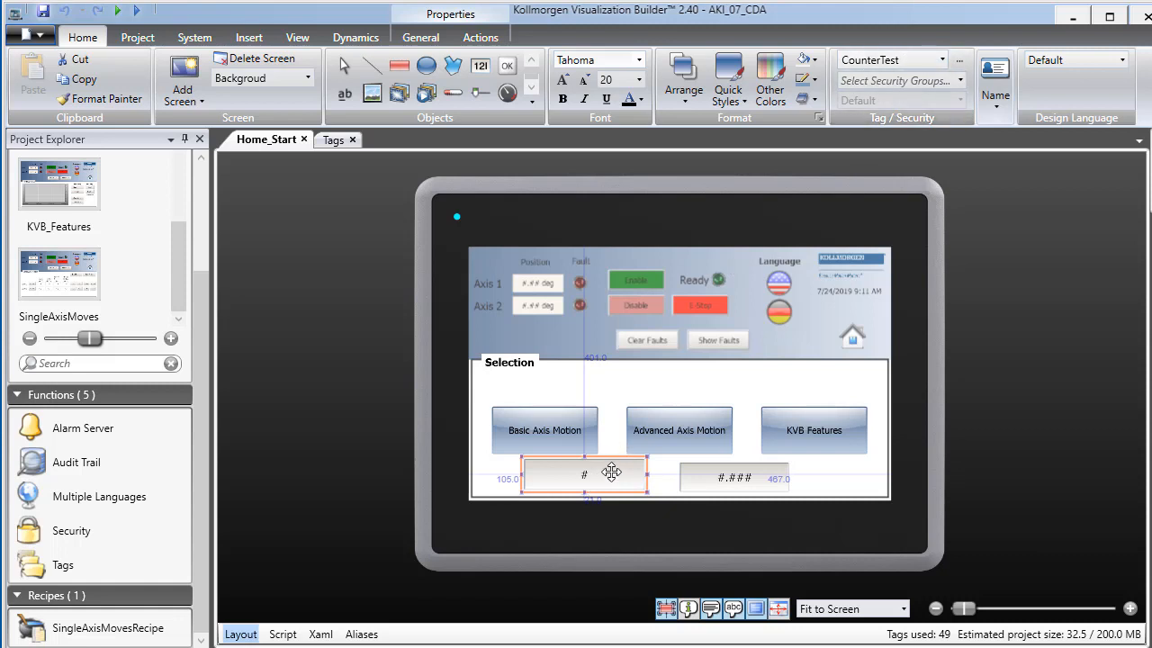
pyautogui.moveTo(610, 475)
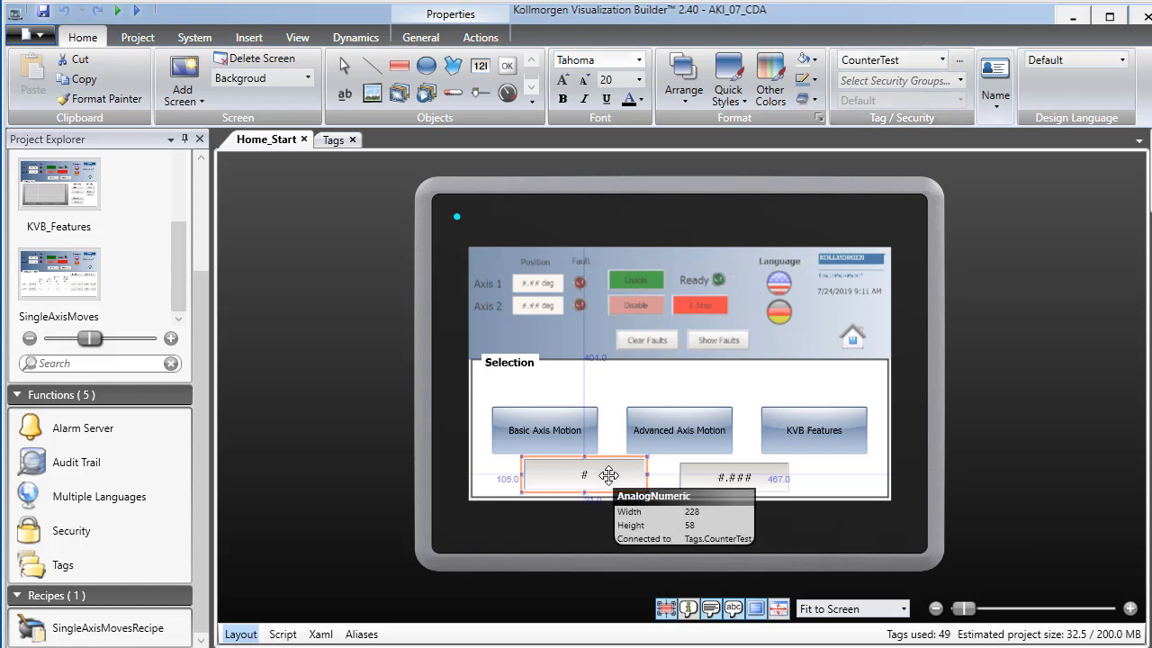
pyautogui.click(692, 474)
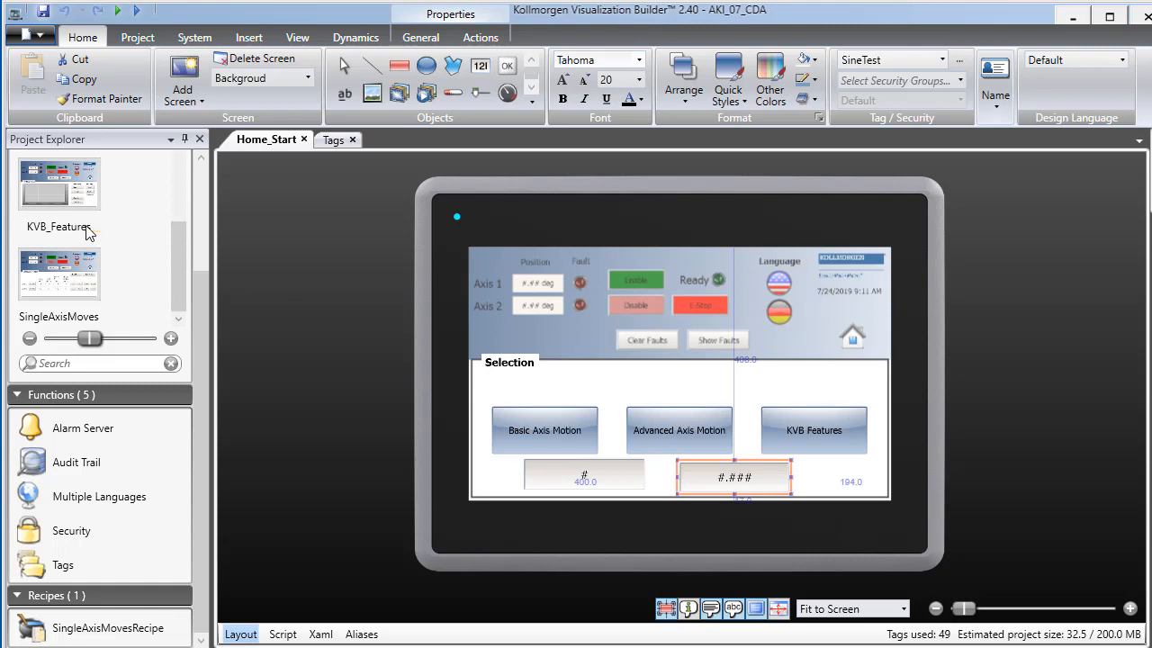
# Open the KVB_Features screen and review the curve configuration of its trend viewer, accepting it as is
pyautogui.doubleClick(59, 185)
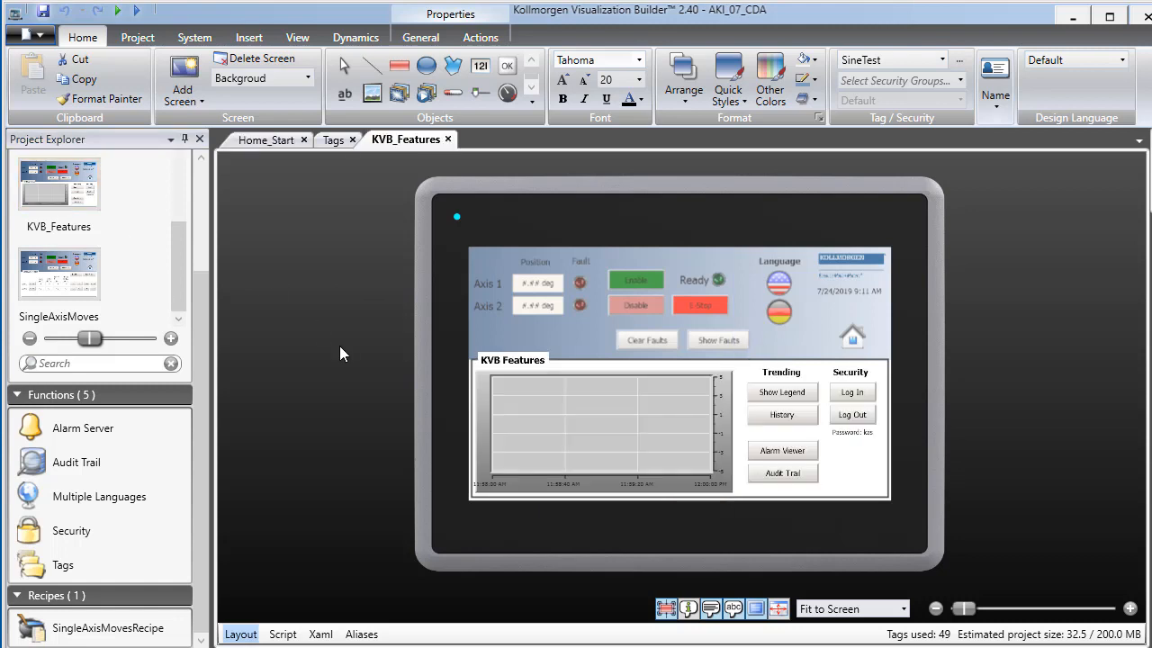
pyautogui.click(557, 407)
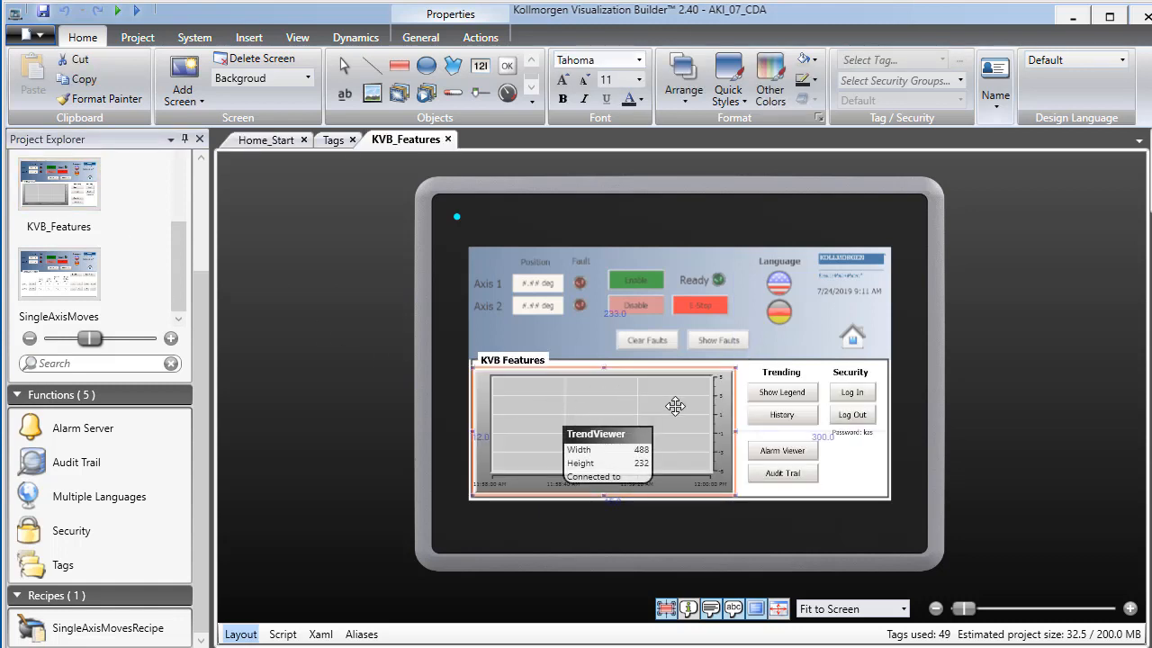
pyautogui.click(417, 39)
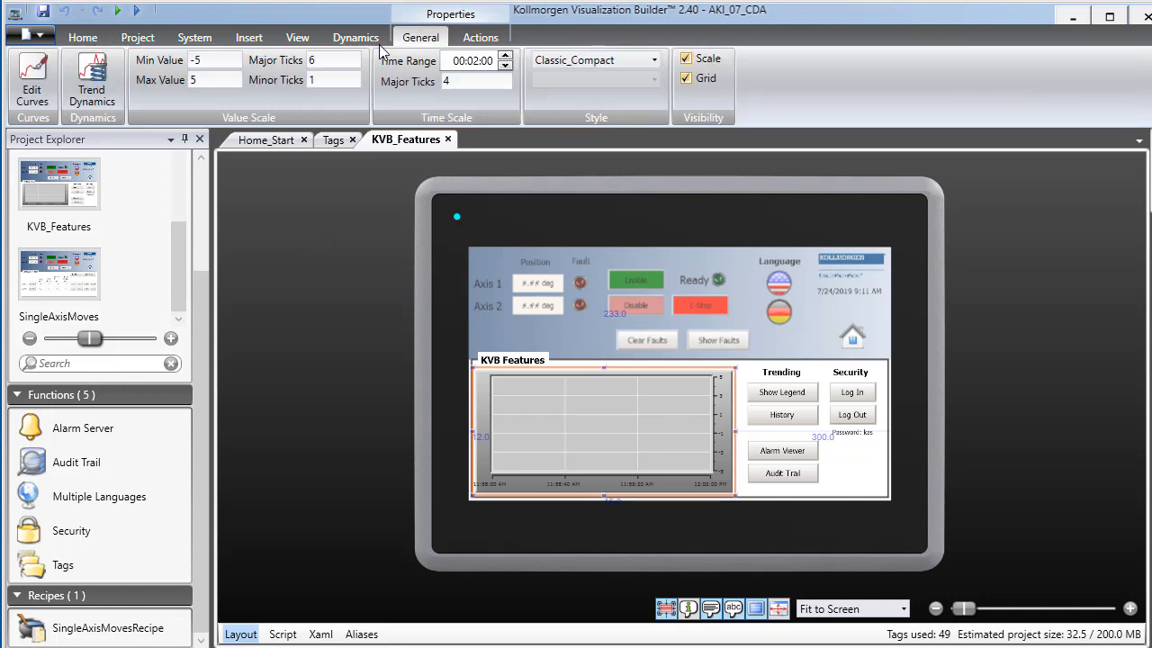
pyautogui.click(36, 74)
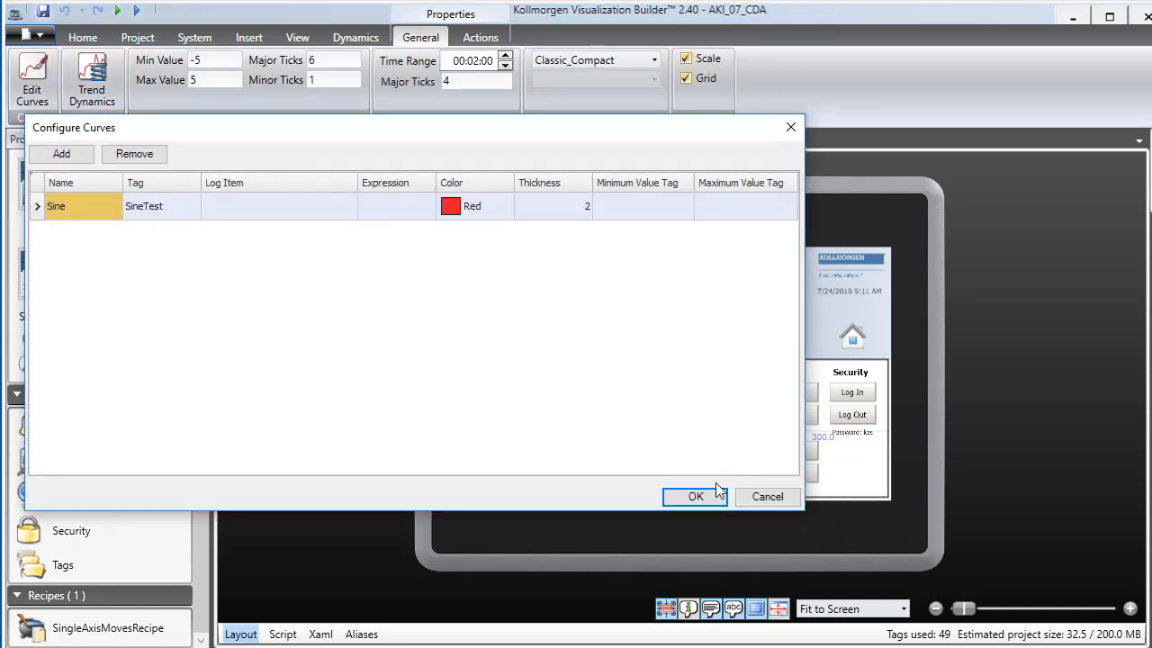
pyautogui.click(696, 495)
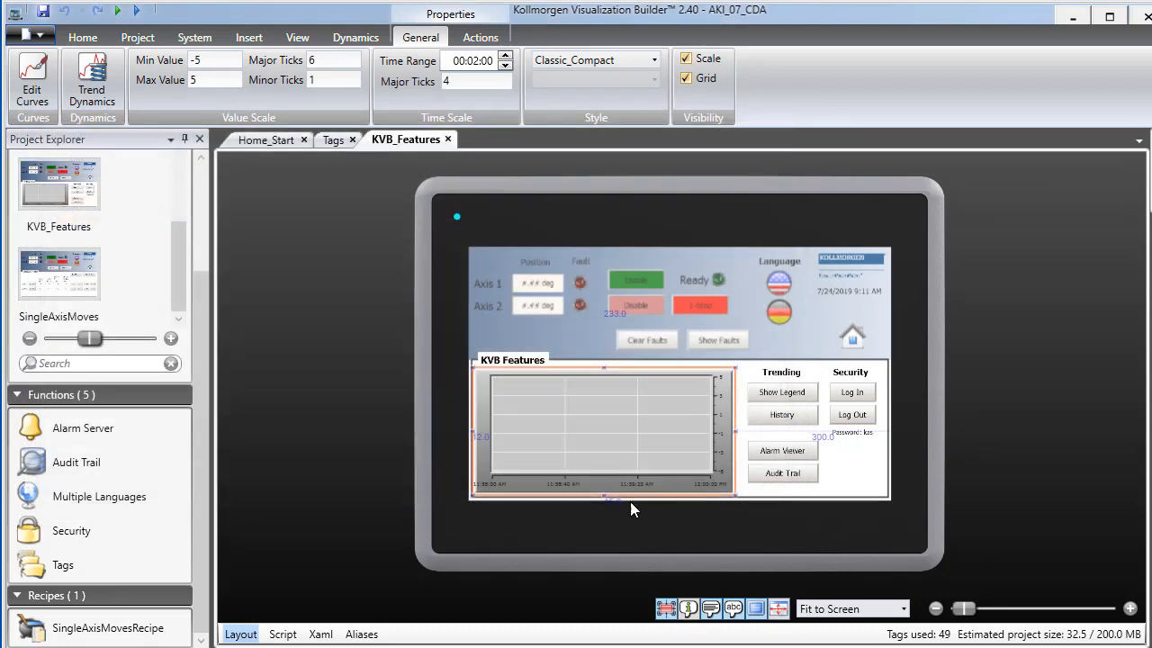
# Run the project to test the screens and live OPC UA values
pyautogui.click(115, 11)
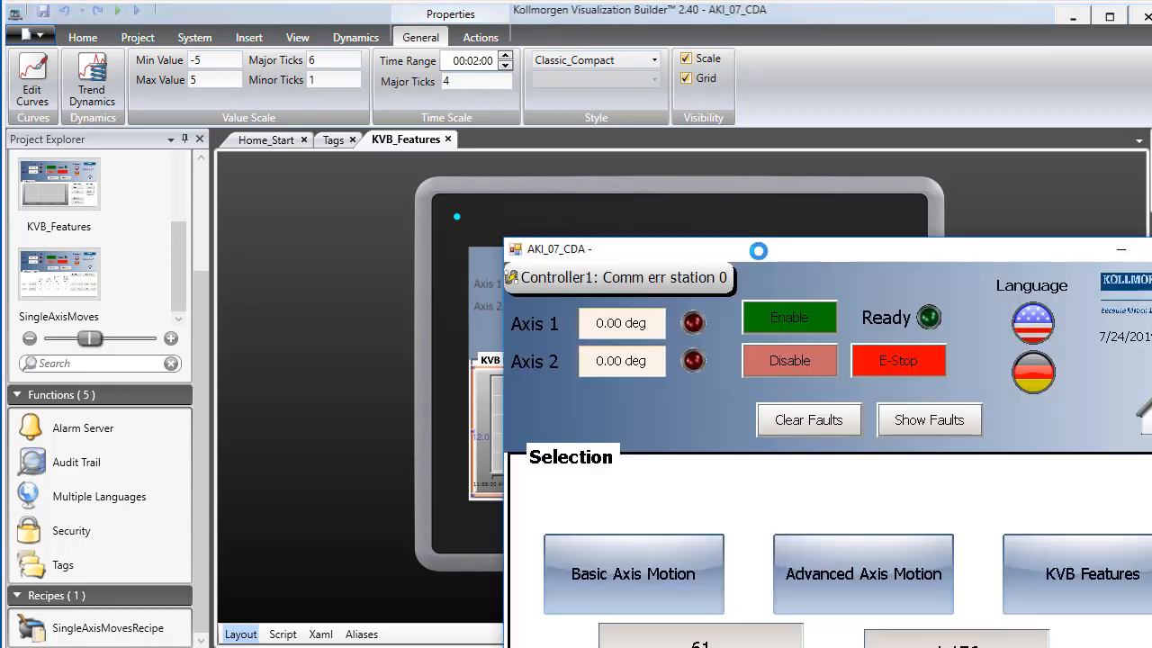
# Check the two live numeric displays and the KVB Features trend curve in the running project, and close the simulation
pyautogui.moveTo(754, 247); pyautogui.dragTo(564, 177)
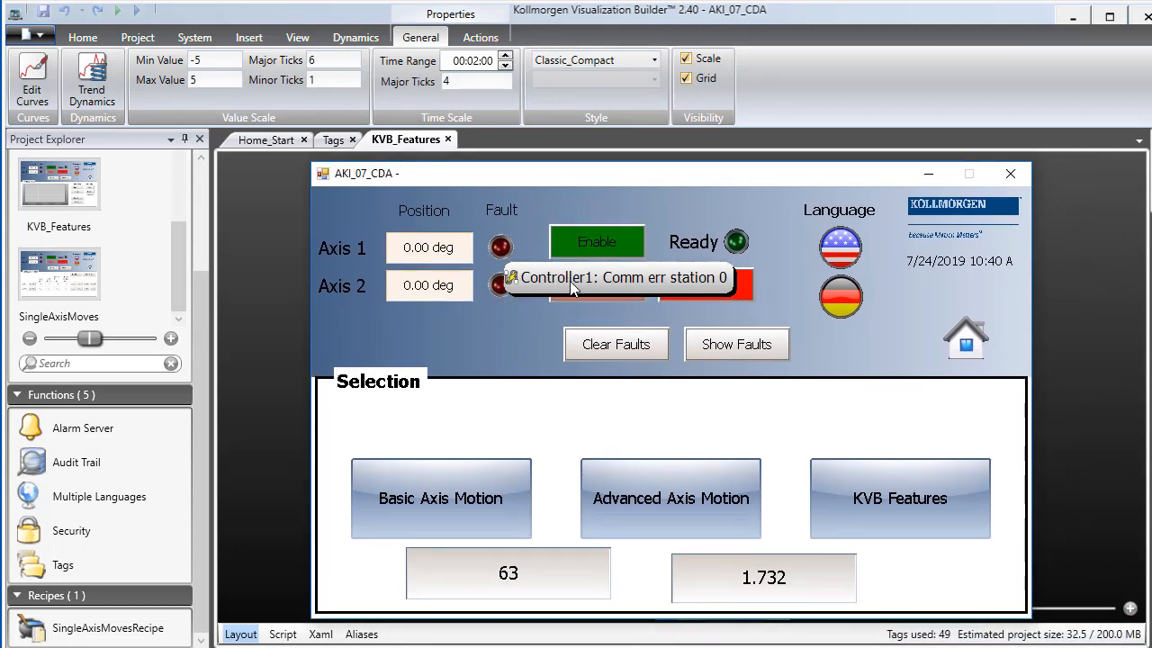
pyautogui.moveTo(571, 282); pyautogui.dragTo(1151, 124)
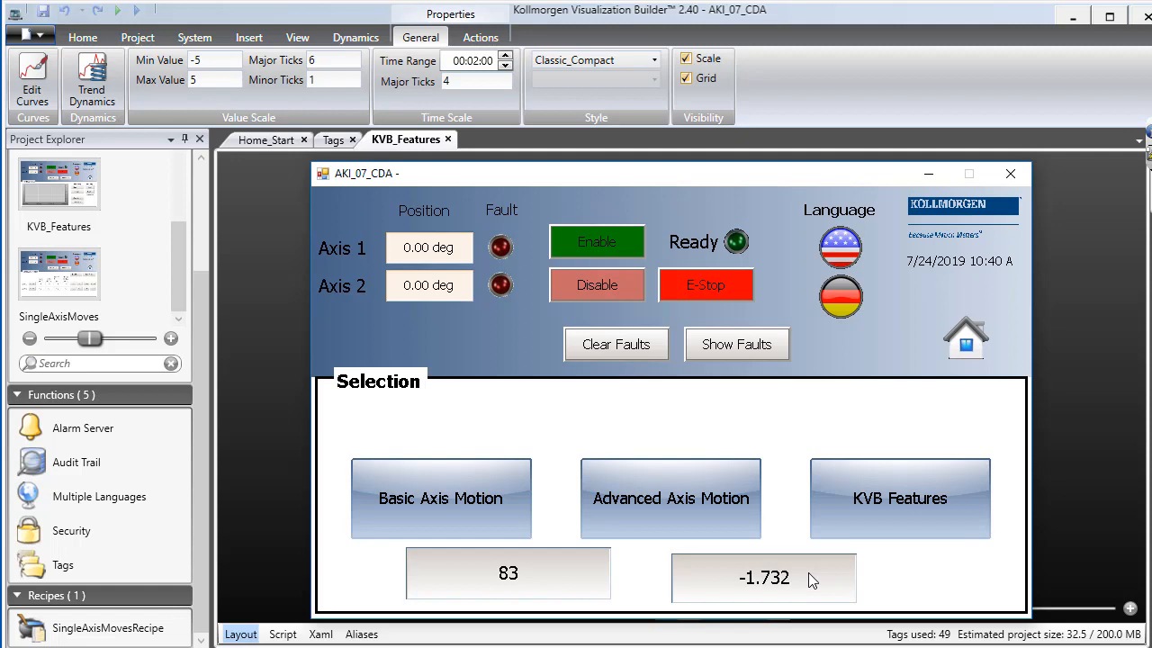
pyautogui.click(873, 510)
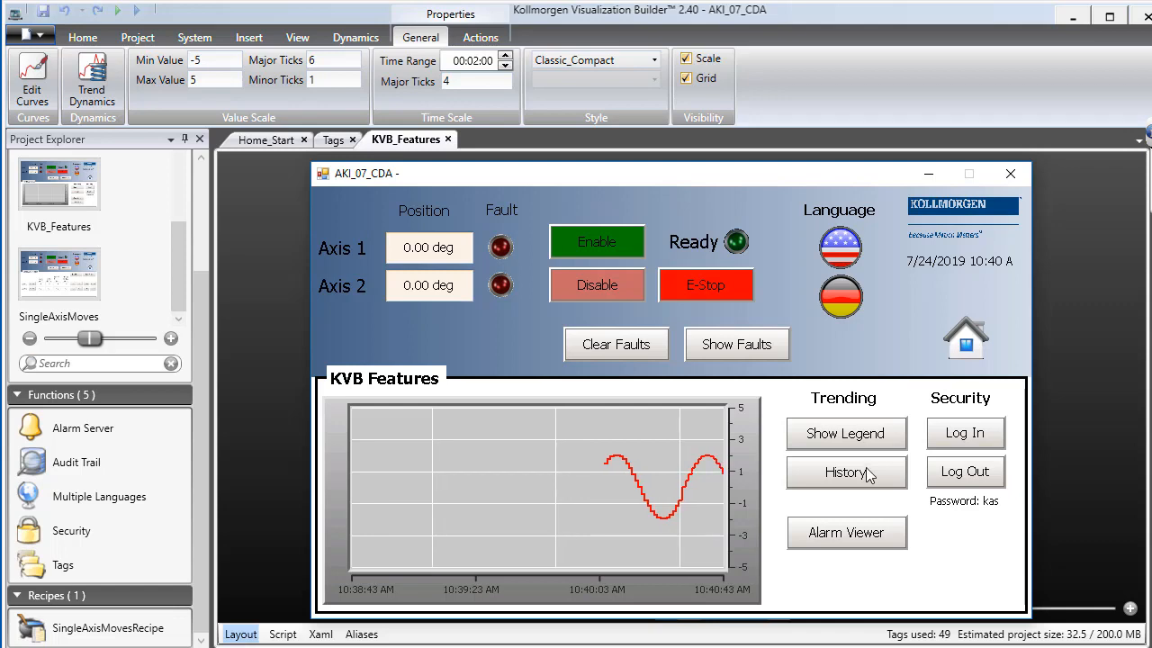
pyautogui.click(1009, 174)
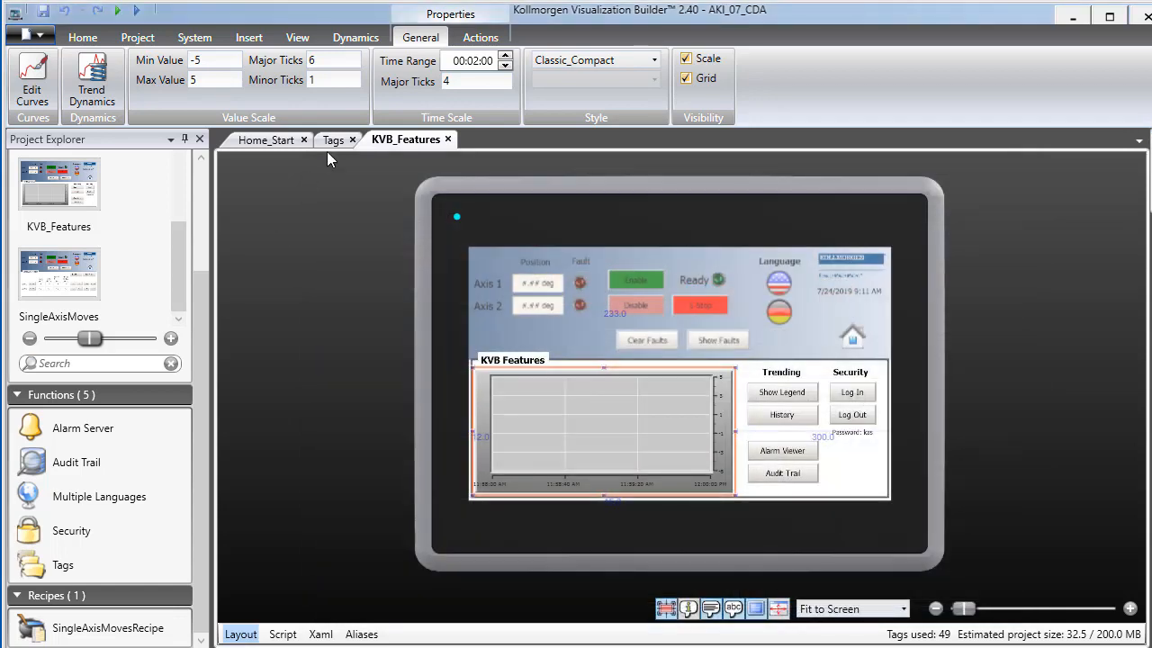
# Review the controllers defined in the project's tag configuration
pyautogui.click(329, 142)
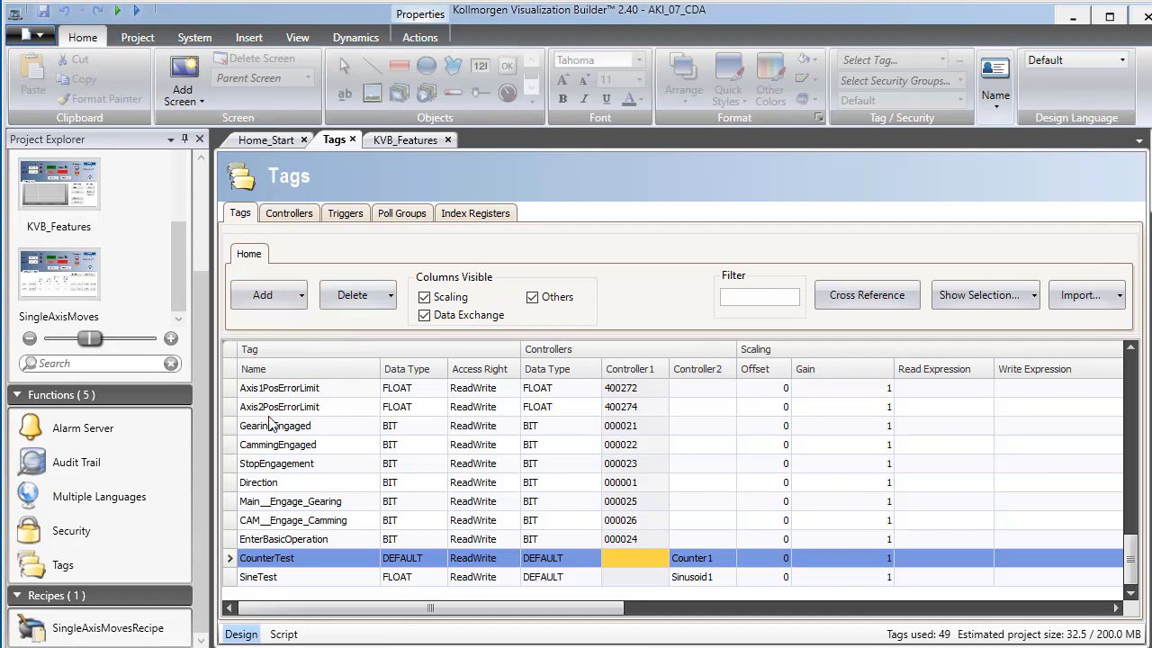
pyautogui.click(279, 216)
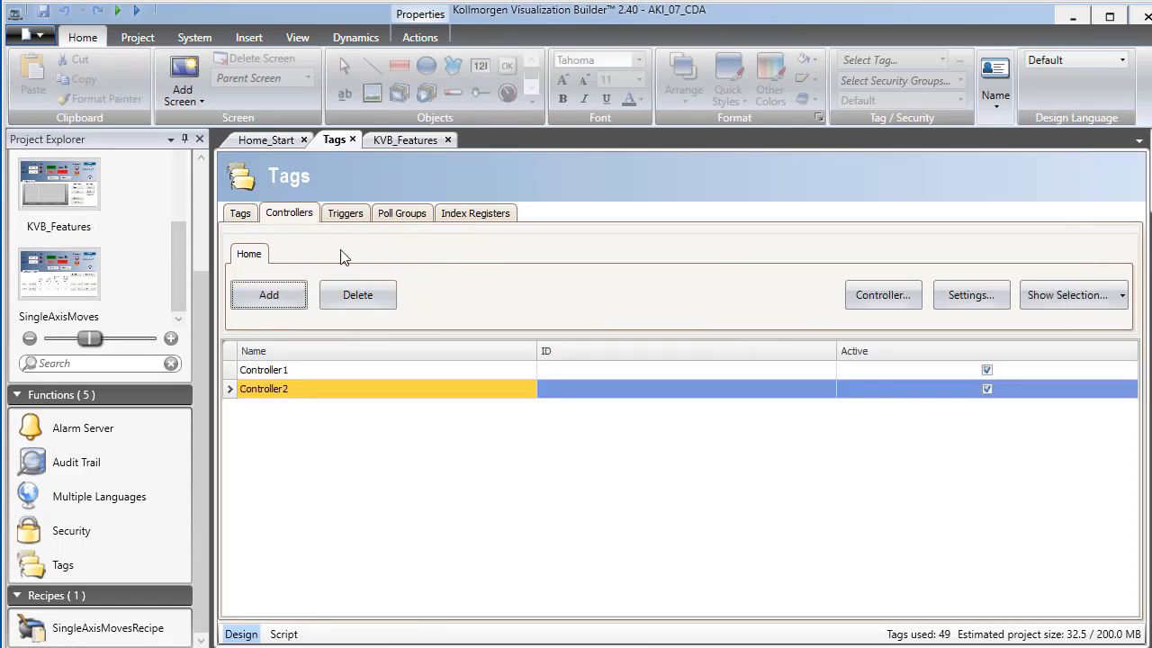
pyautogui.click(290, 314)
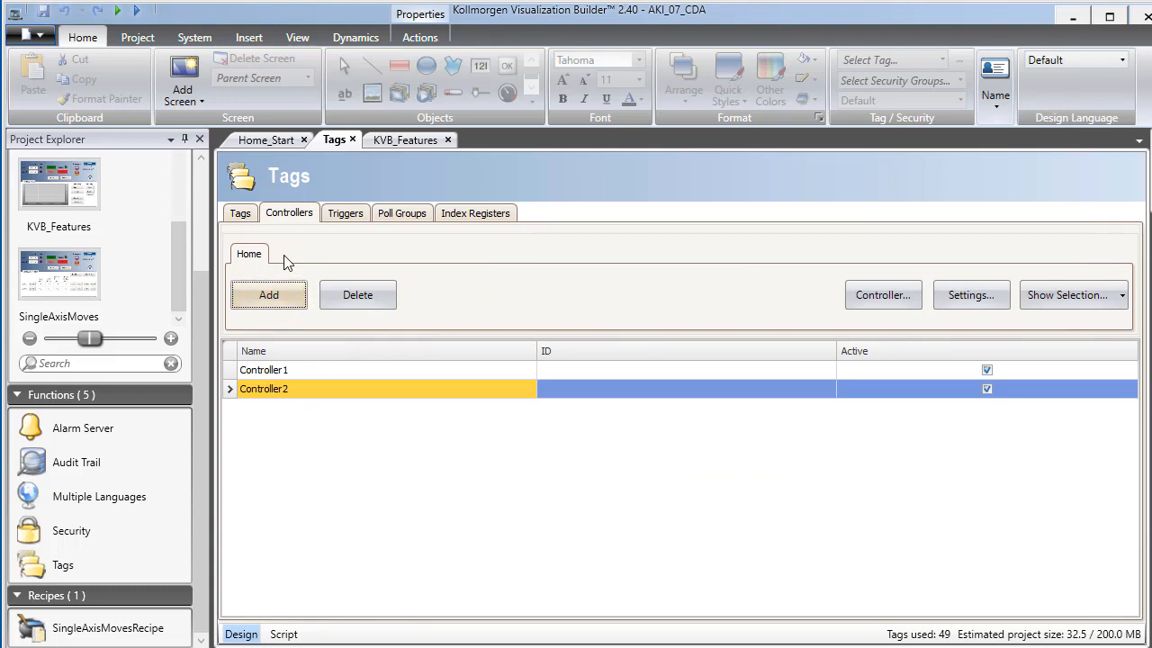
# Inspect the full Controller2 address of the CounterTest tag in the tag list, leaving the cell without editing it
pyautogui.click(248, 218)
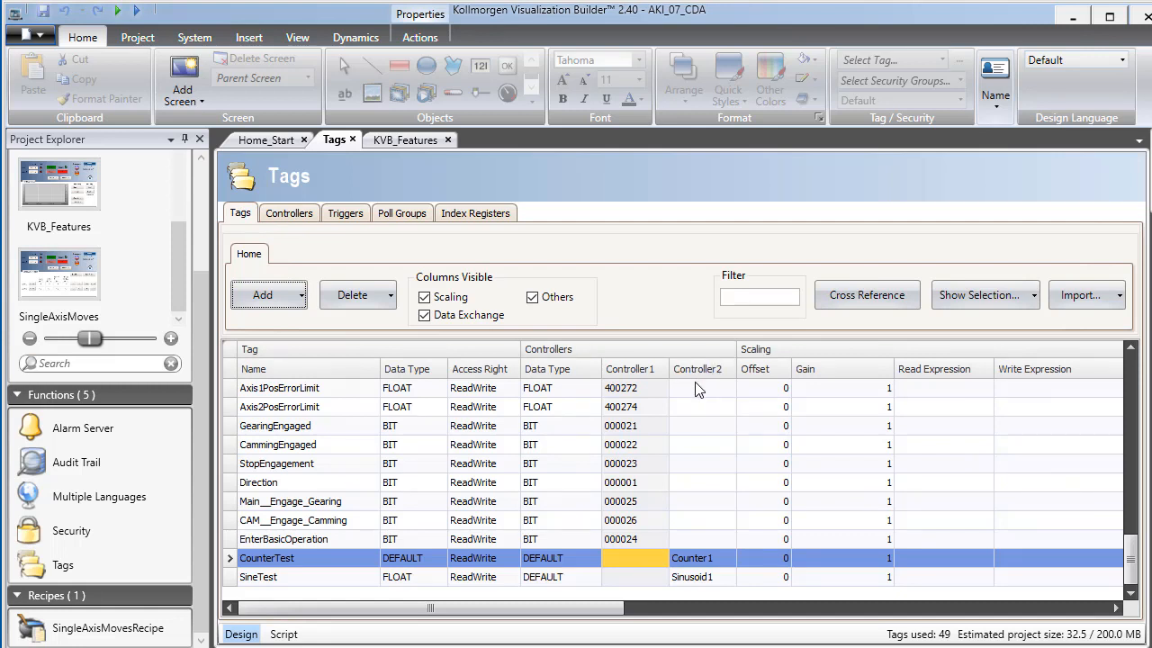
pyautogui.click(693, 560)
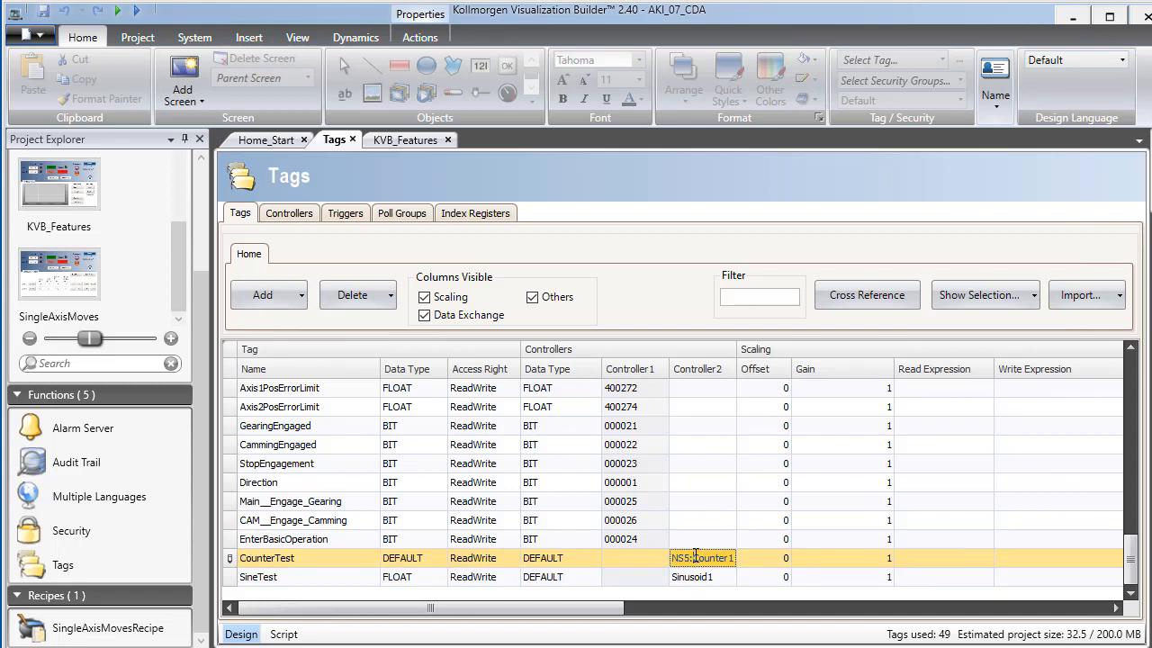
pyautogui.click(686, 467)
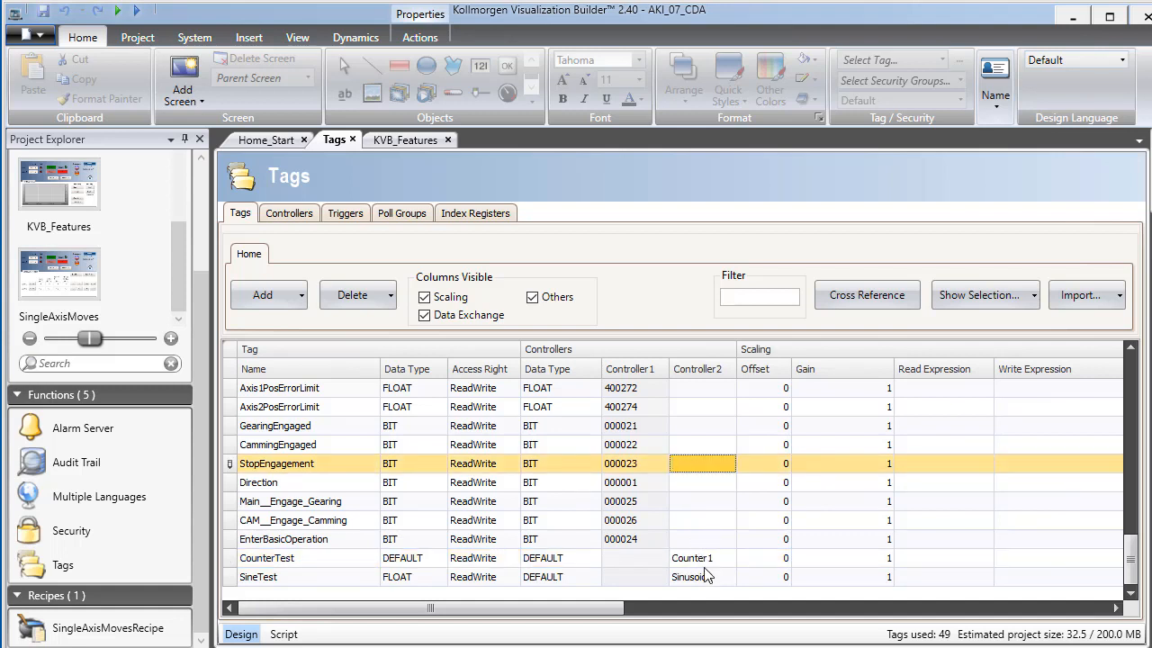